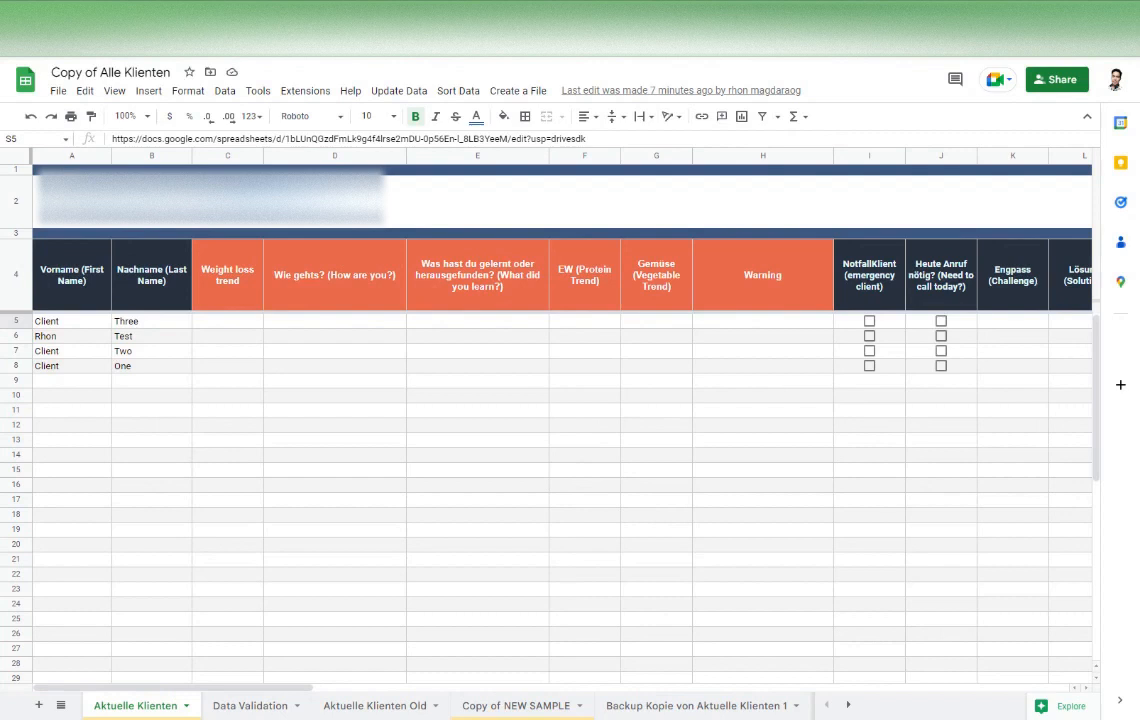
left_click(404, 472)
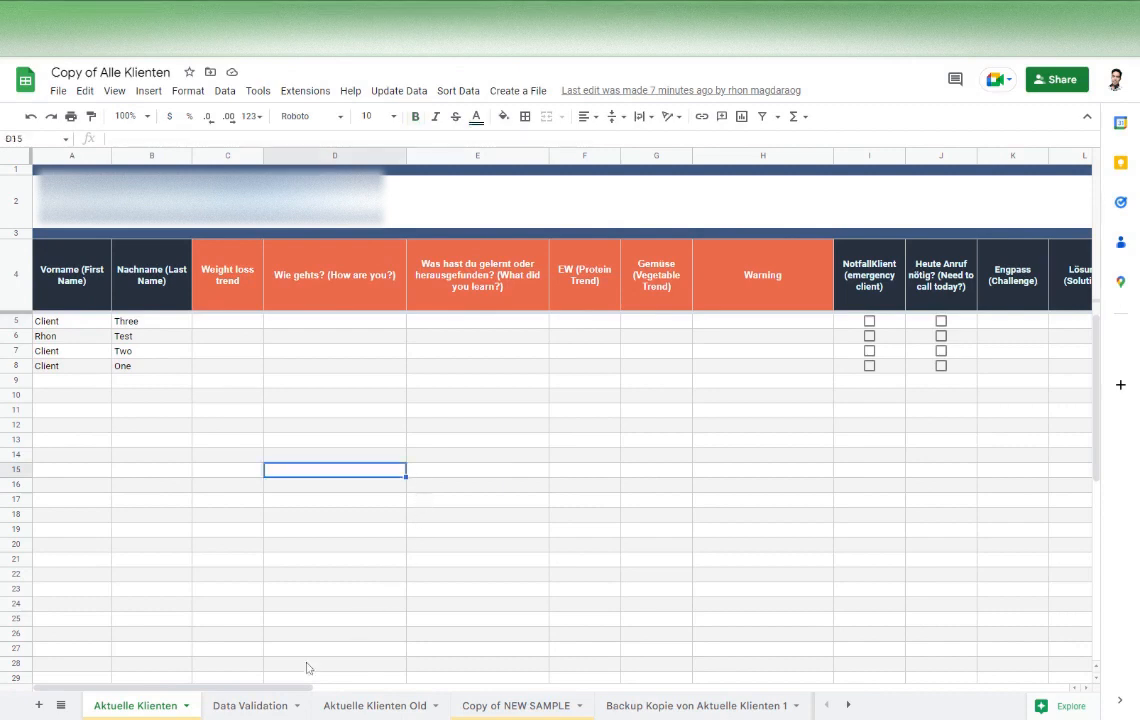
left_click_drag(297, 690, 173, 705)
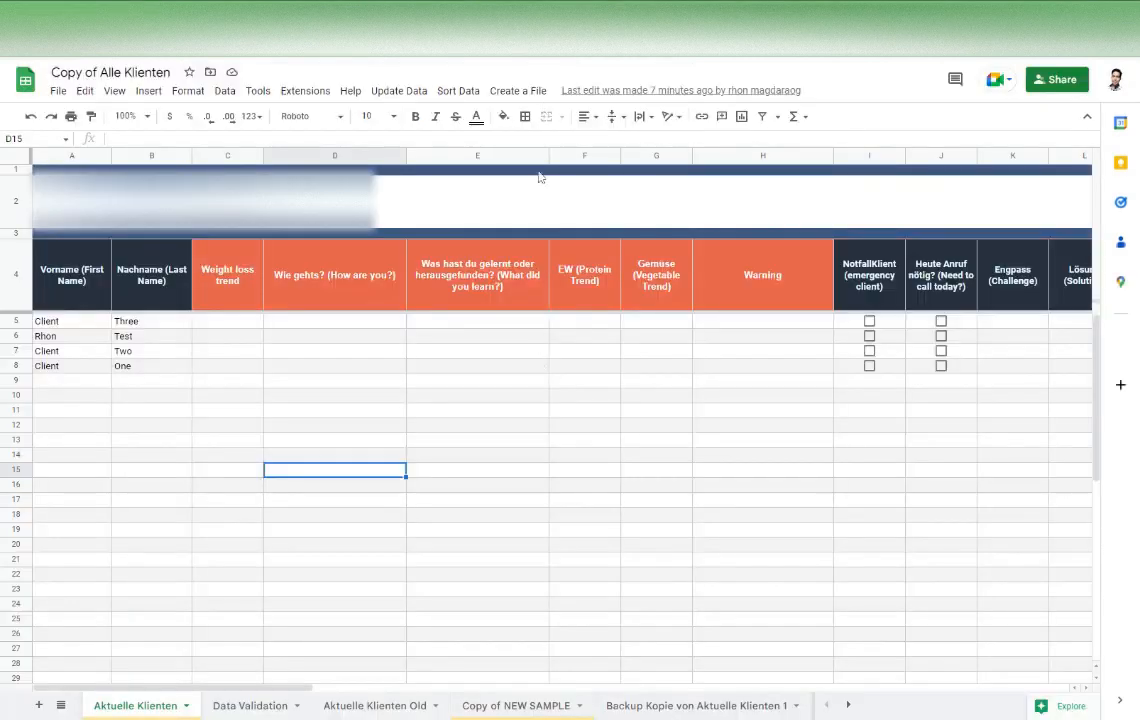
Create a client tracker with the client's first and last name, start date 02.01.2023, Startgewicht 75, Größe 150, Gemüse goal 200 and Eiweiß goal 100
left_click(519, 92)
left_click(517, 119)
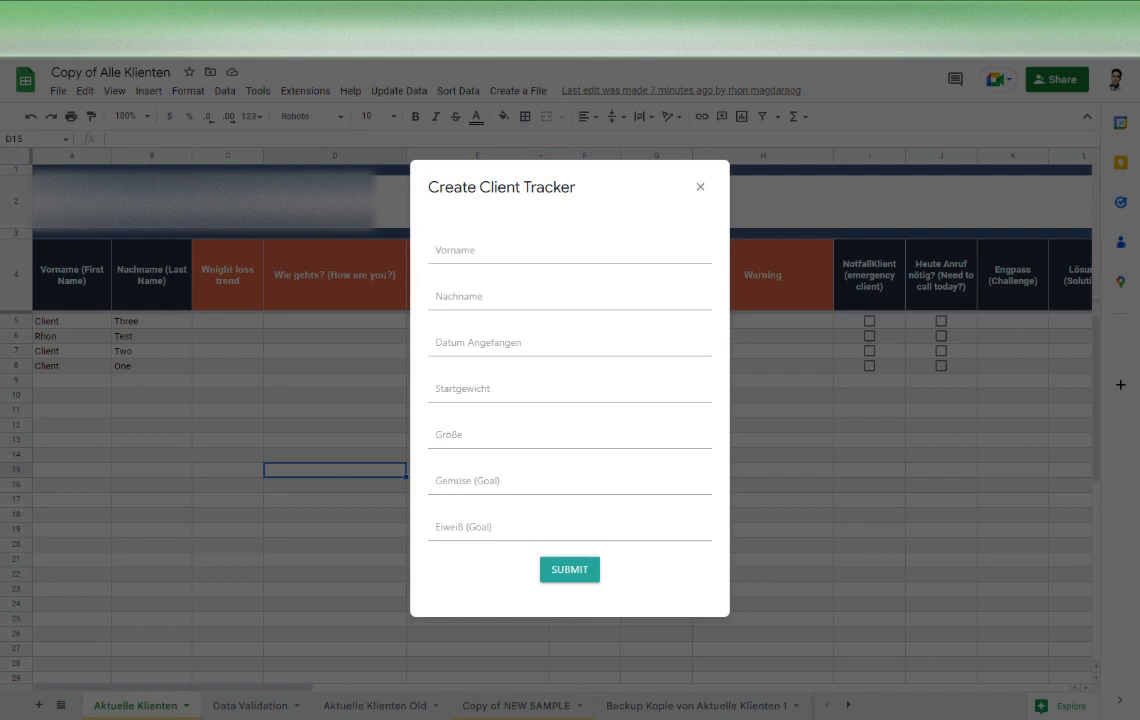
left_click(480, 250)
key("Tab")
type("Williams")
left_click(535, 351)
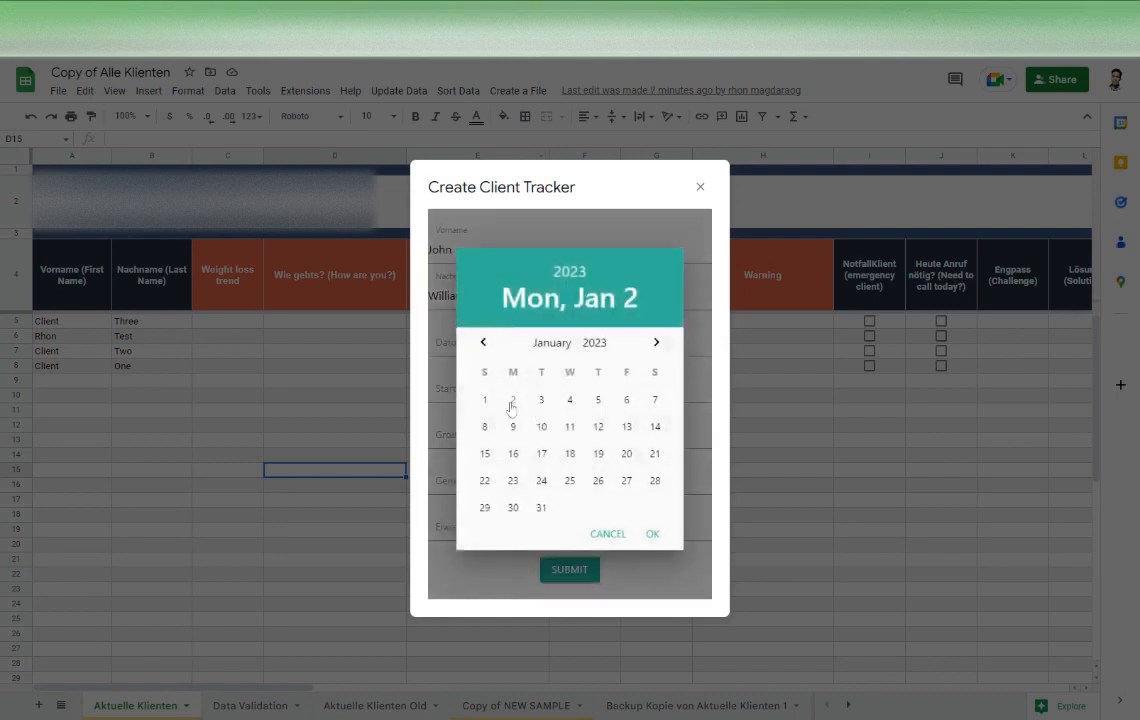
left_click(511, 405)
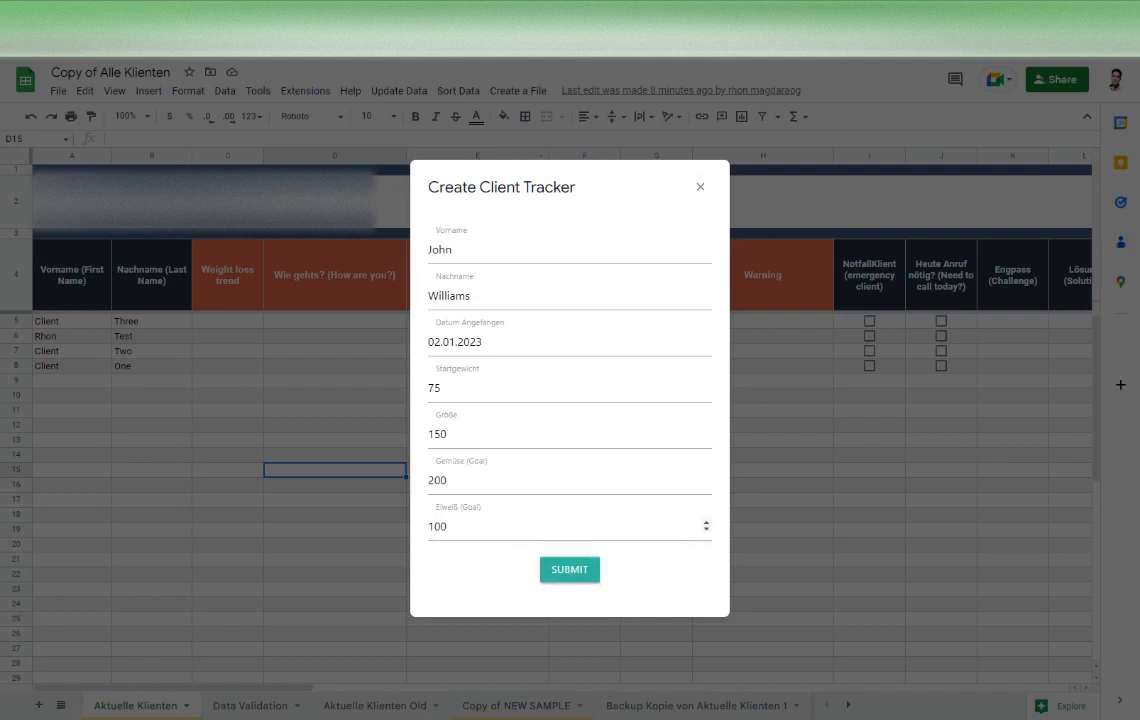
left_click(573, 572)
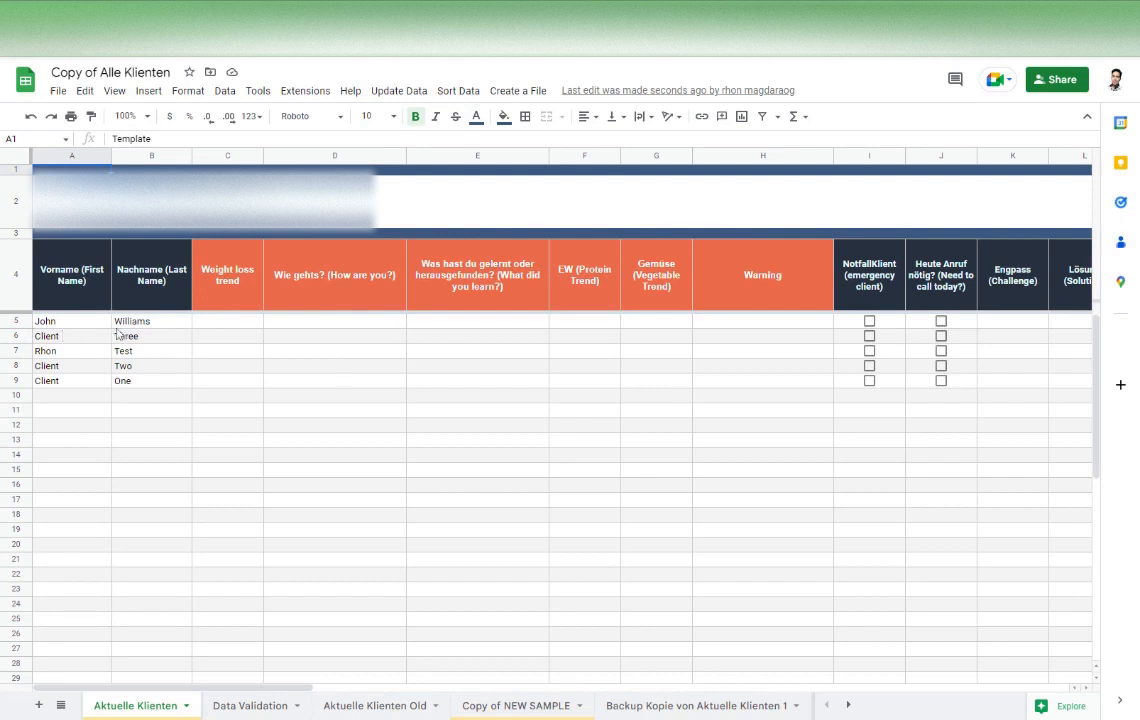
Check the new client's start date and client tracking link in the Aktuelle Klienten list
scroll(230, 600, "right", 10)
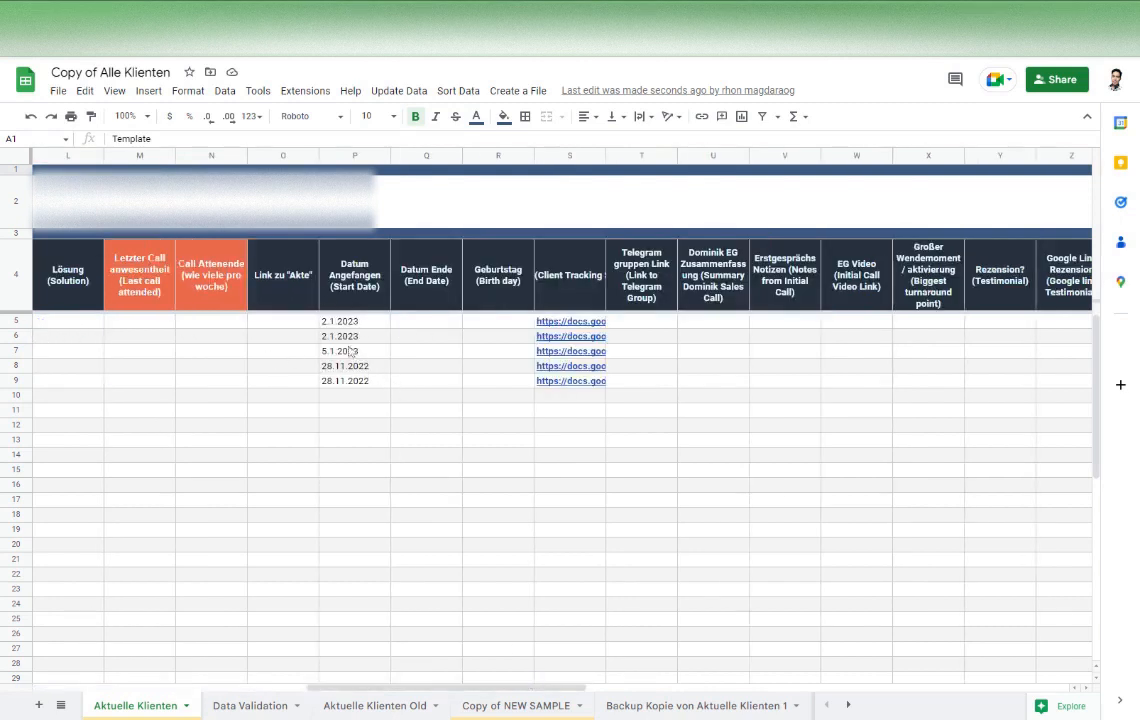
left_click_drag(412, 687, 346, 626)
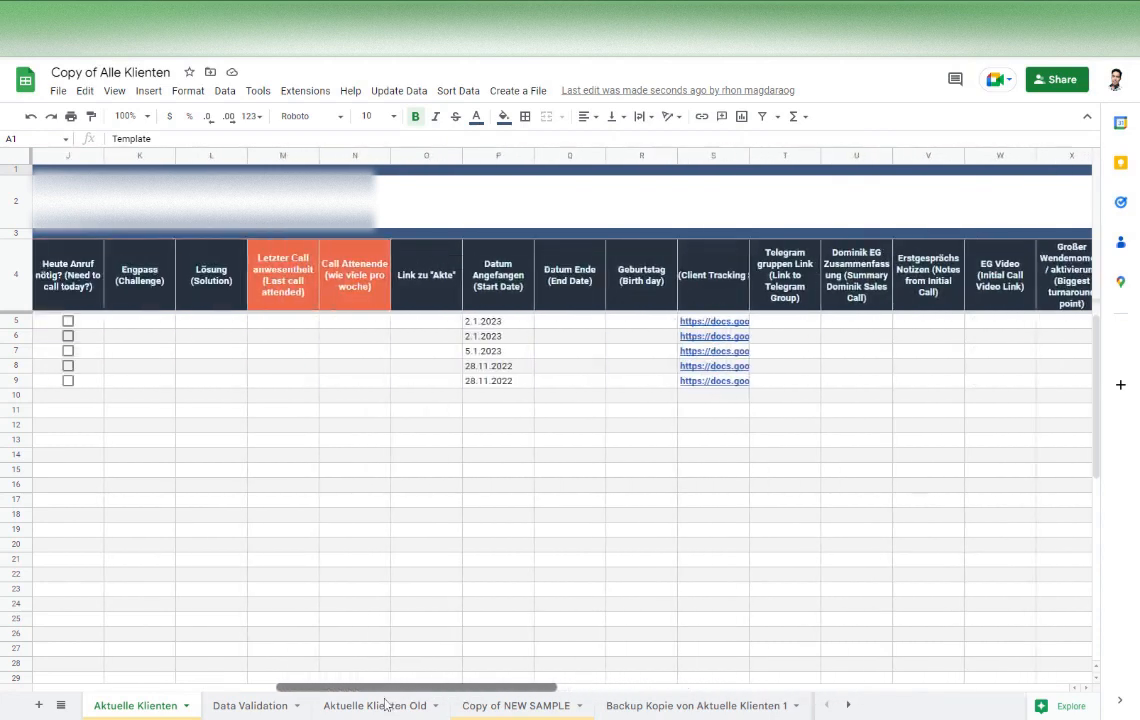
left_click(724, 325)
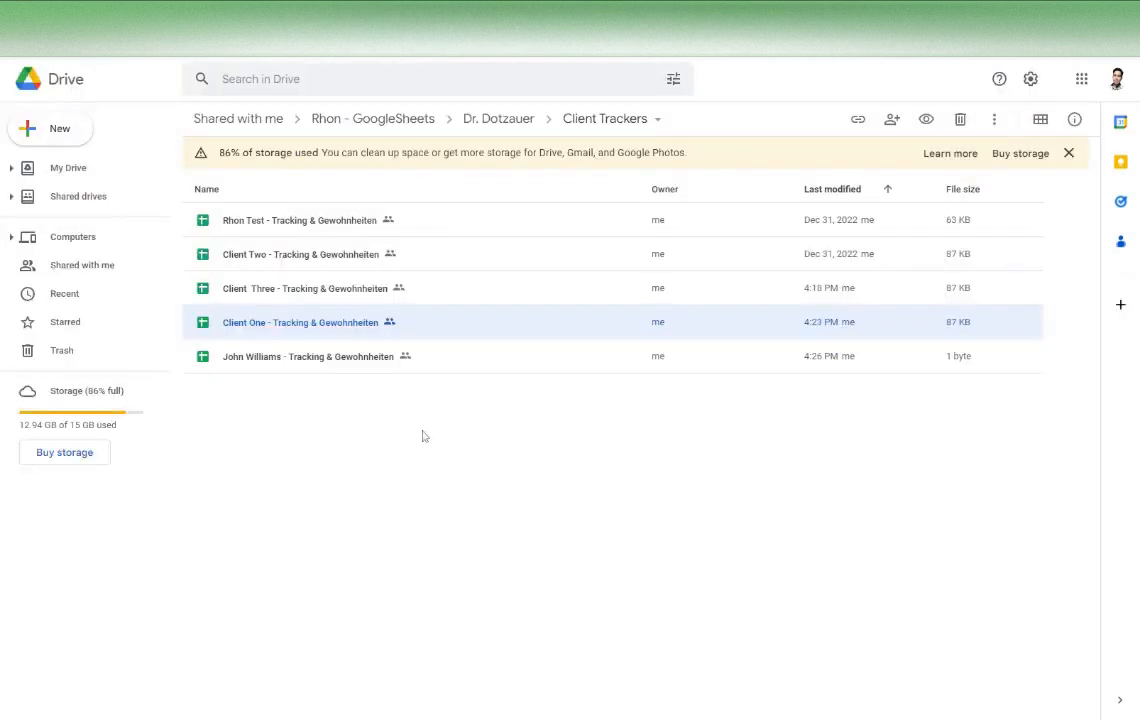
Open the new client's tracking file from the Client Trackers folder in Drive and inspect its 7-day average and Weekly Weight Loss columns
left_click(422, 436)
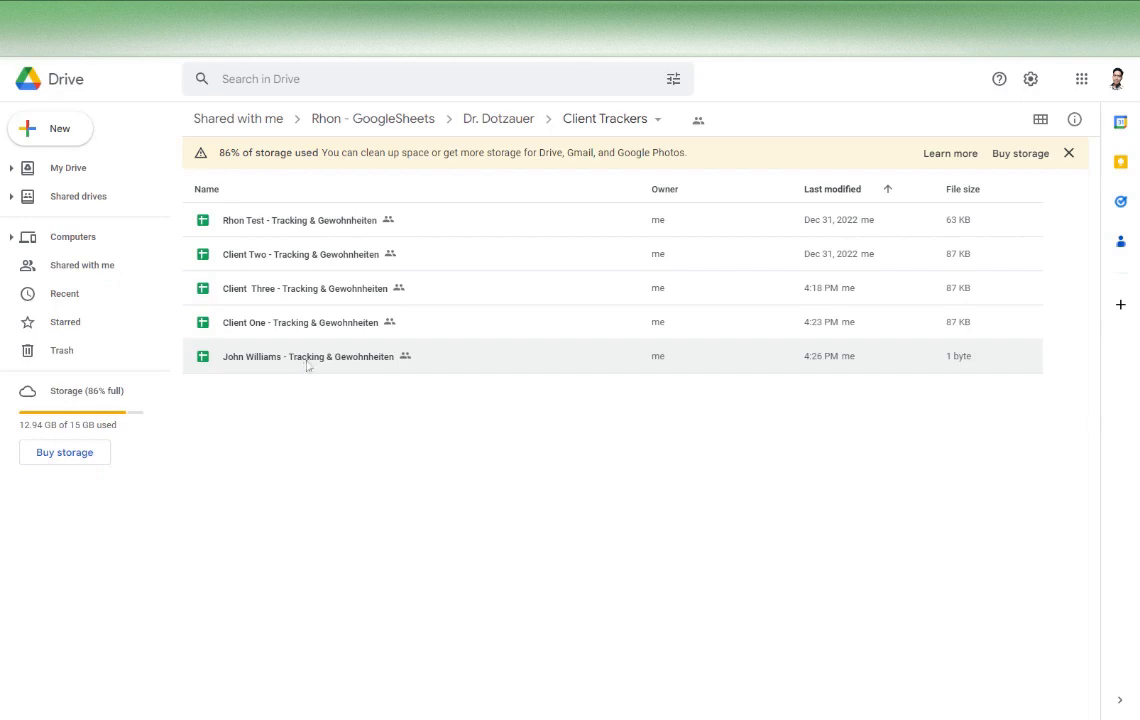
double_click(301, 362)
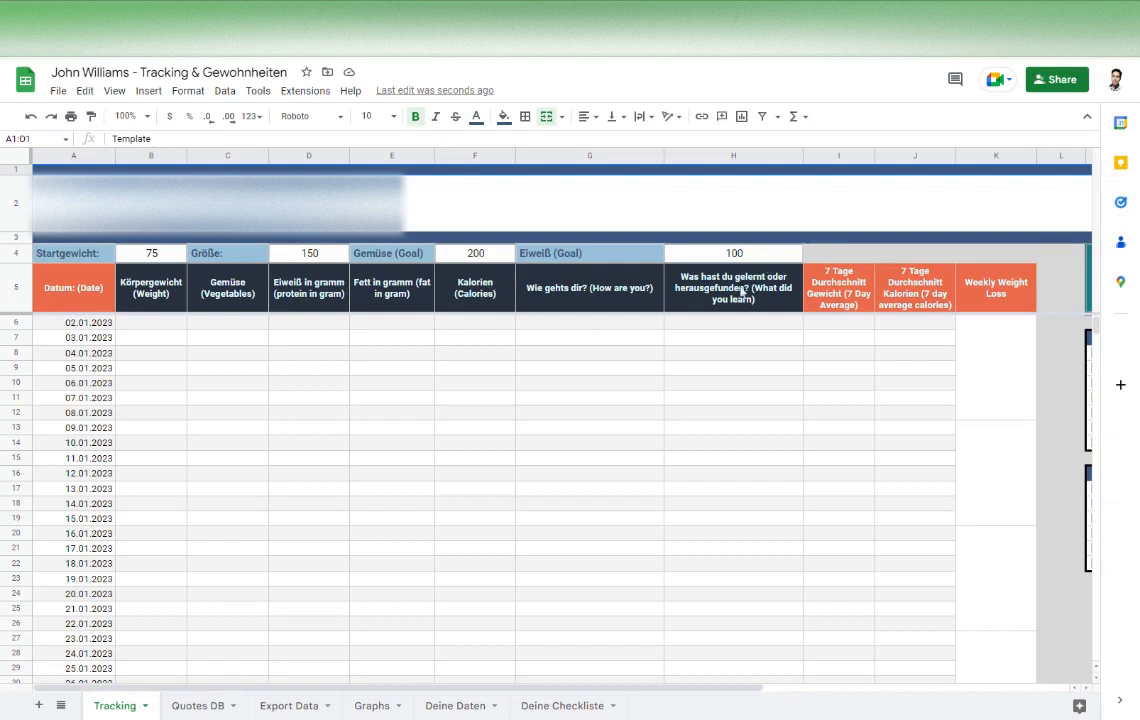
left_click(839, 158)
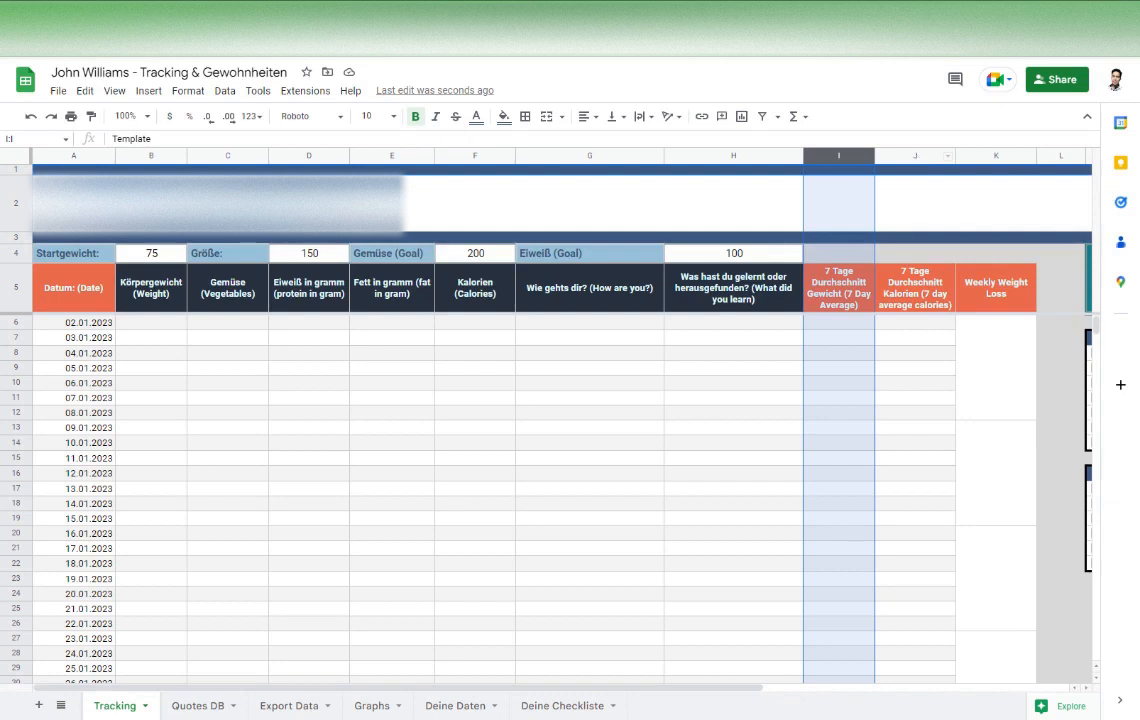
left_click(915, 157)
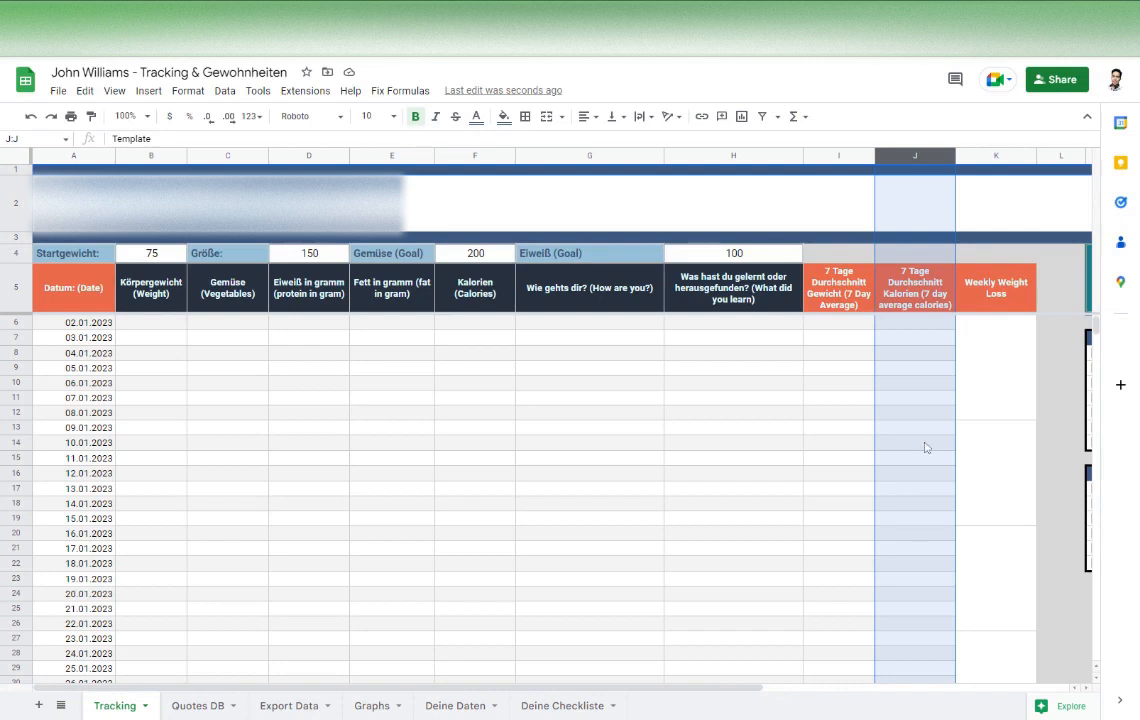
left_click(996, 157)
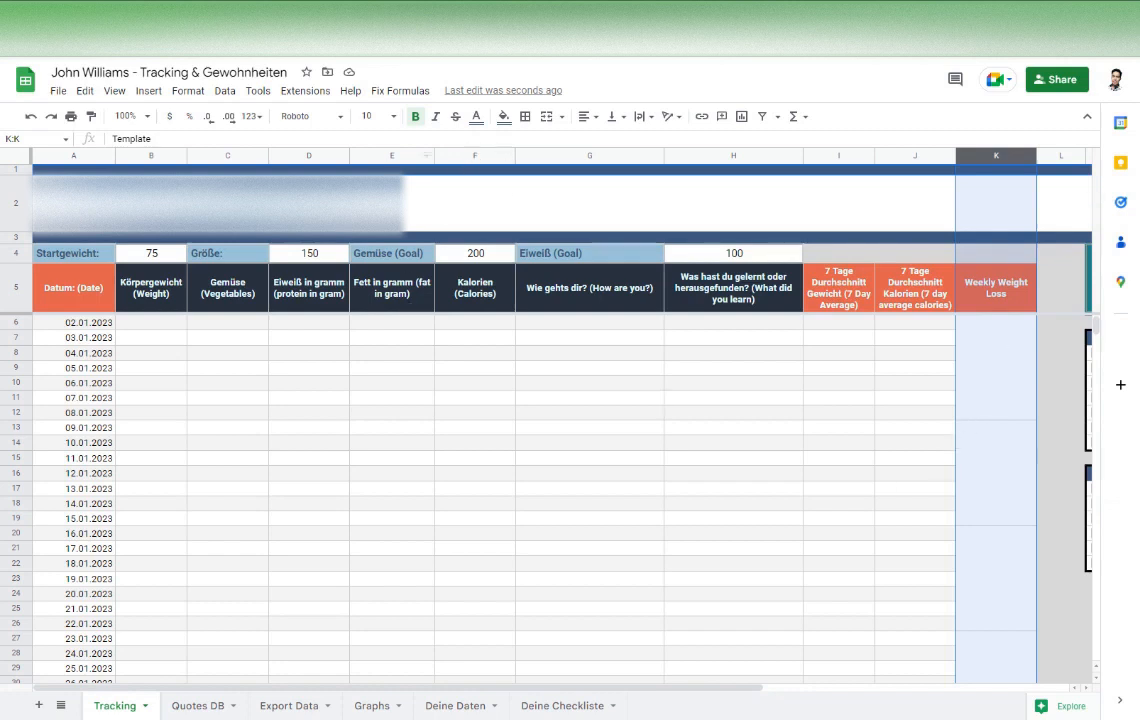
Open the Client One tracking file from Drive and examine its 7-day averages and Weekly Weight Loss column
left_click(328, 12)
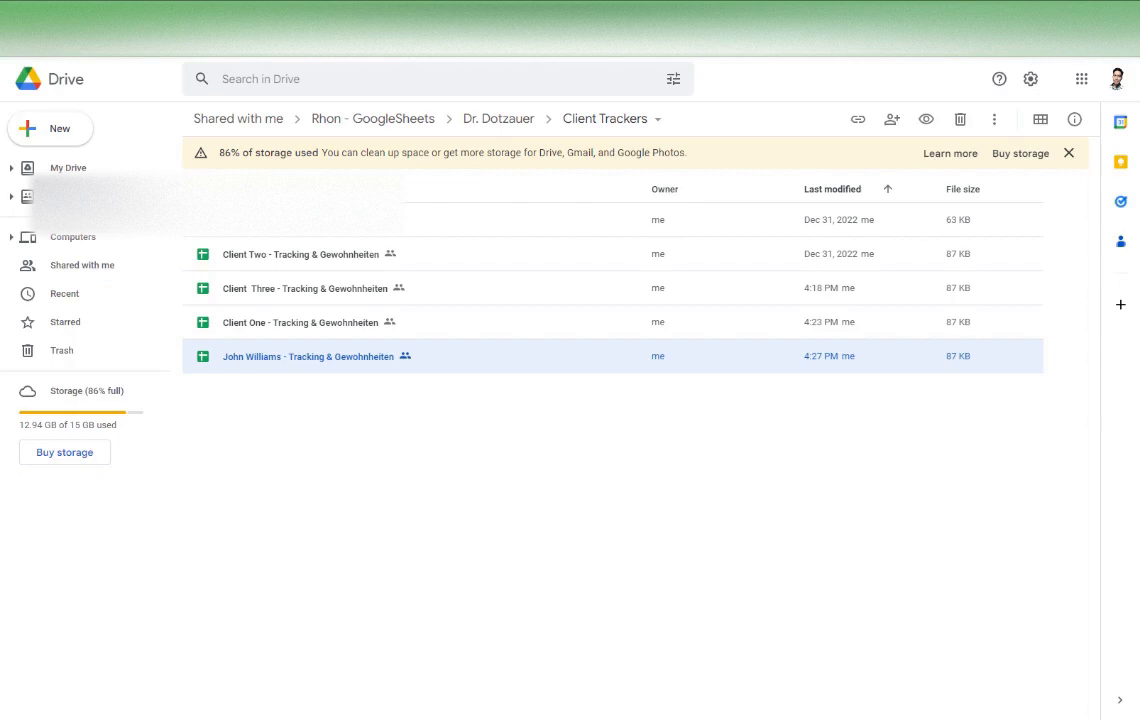
double_click(308, 324)
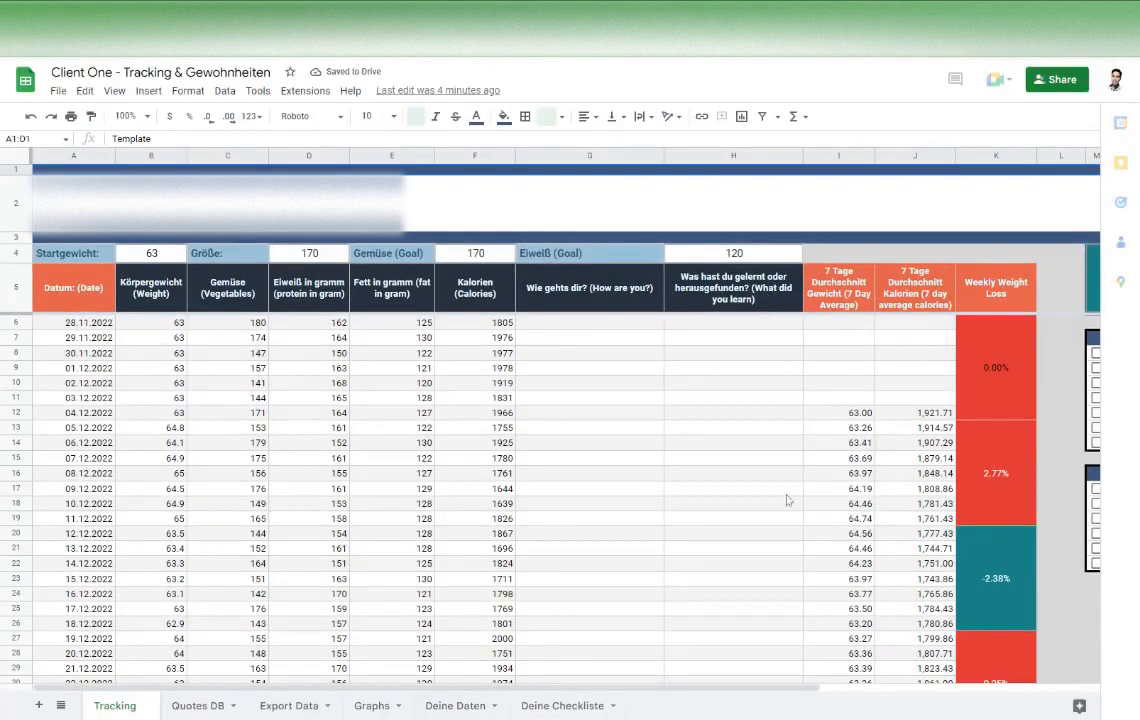
left_click_drag(850, 413, 941, 638)
left_click(997, 155)
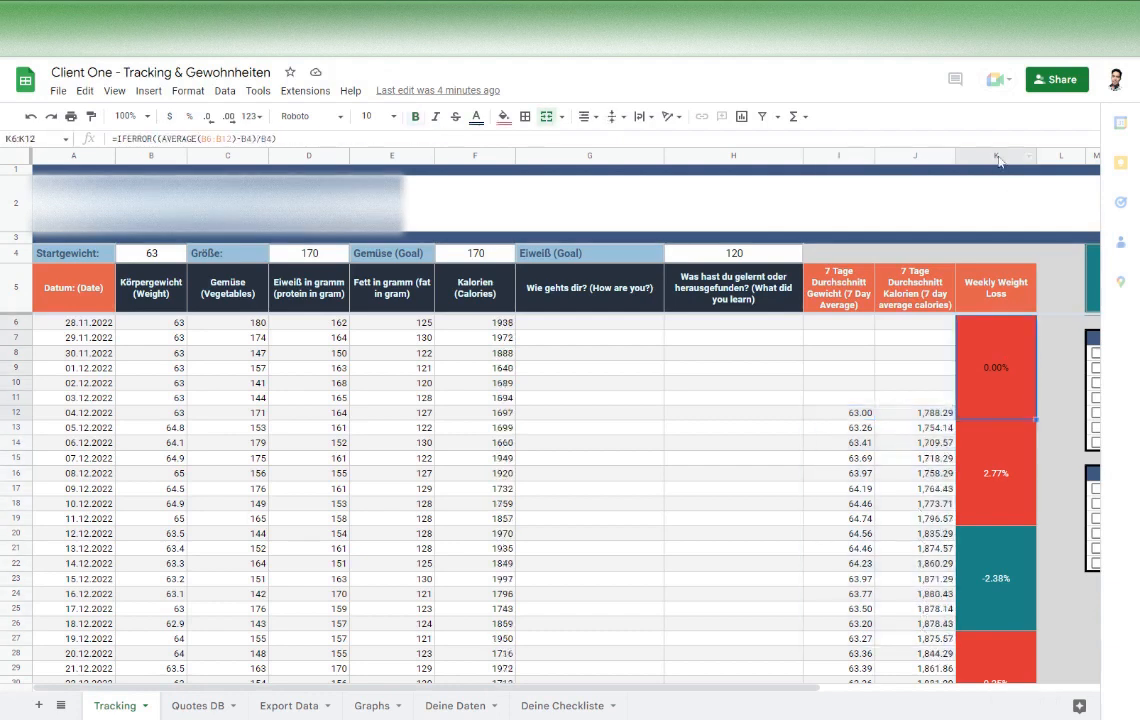
scroll(997, 480, "down", 3)
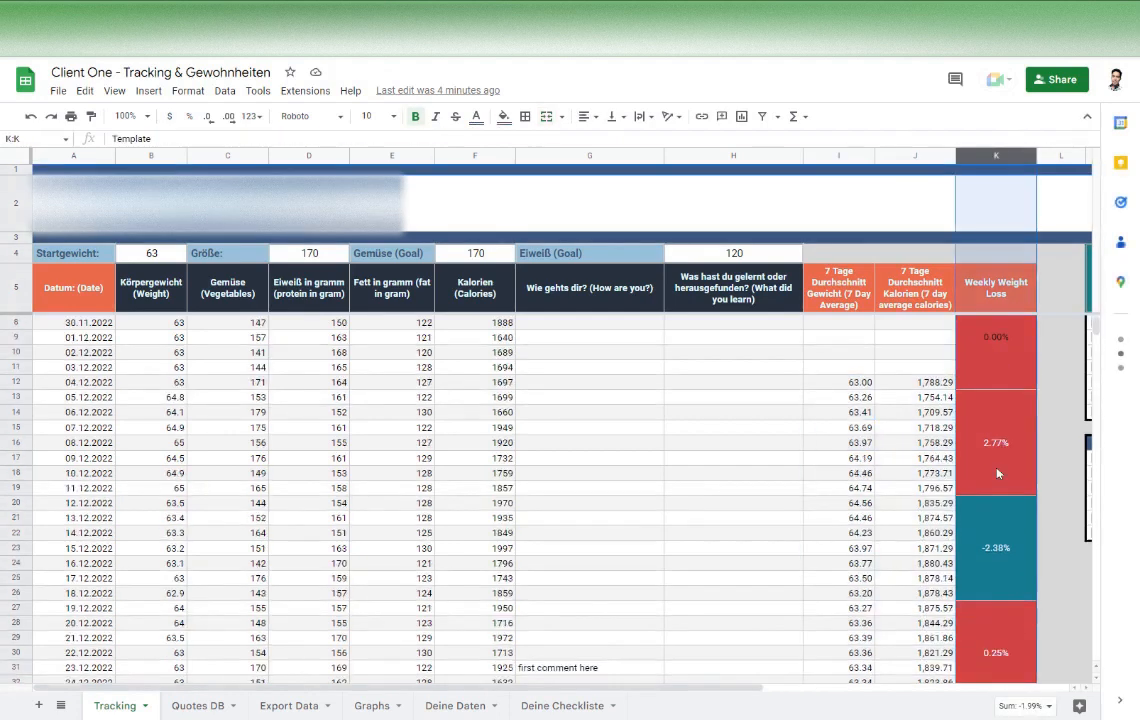
scroll(997, 495, "up", 3)
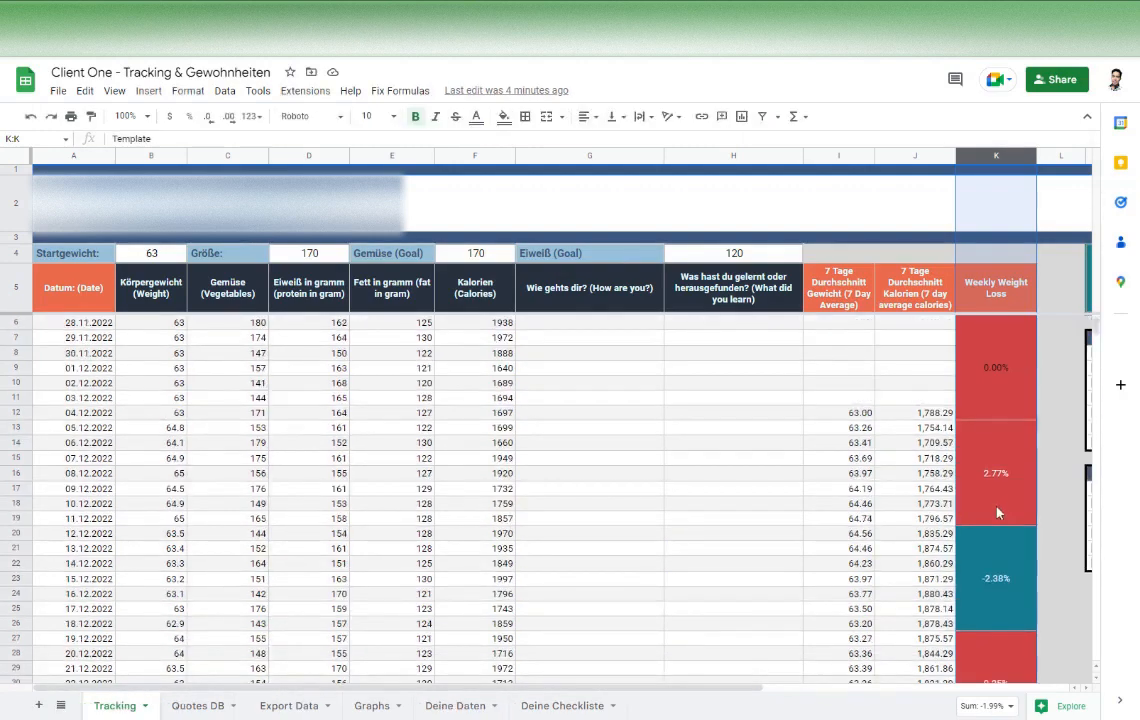
scroll(1003, 483, "down", 10)
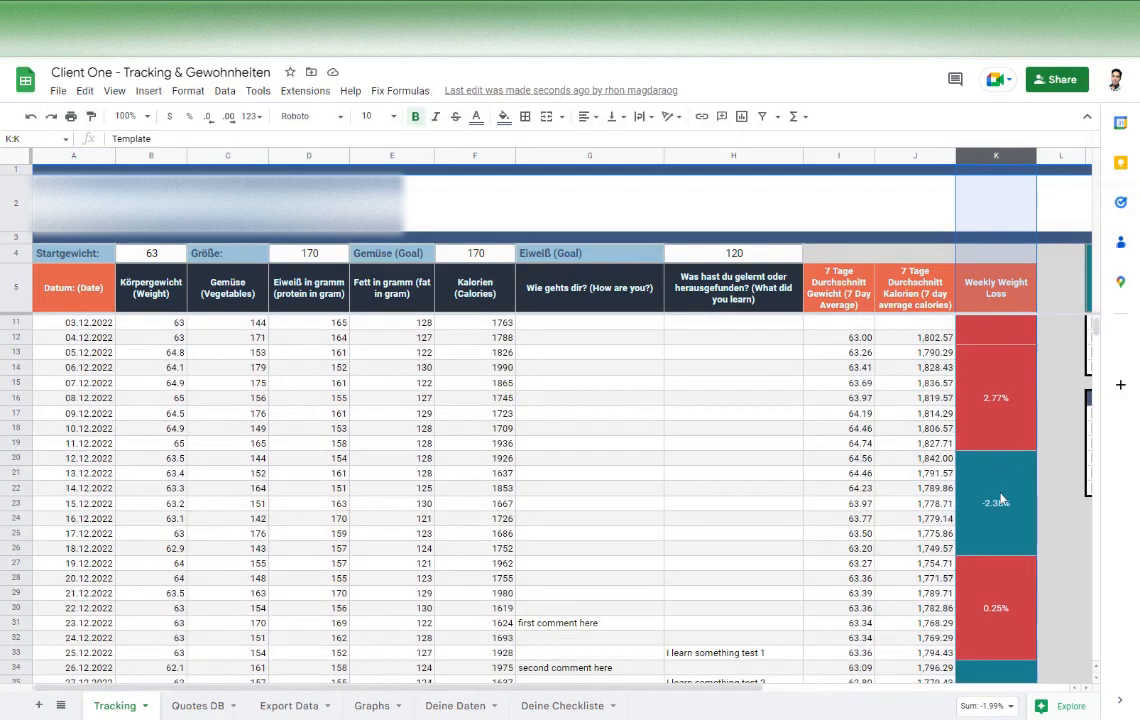
scroll(1011, 503, "up", 6)
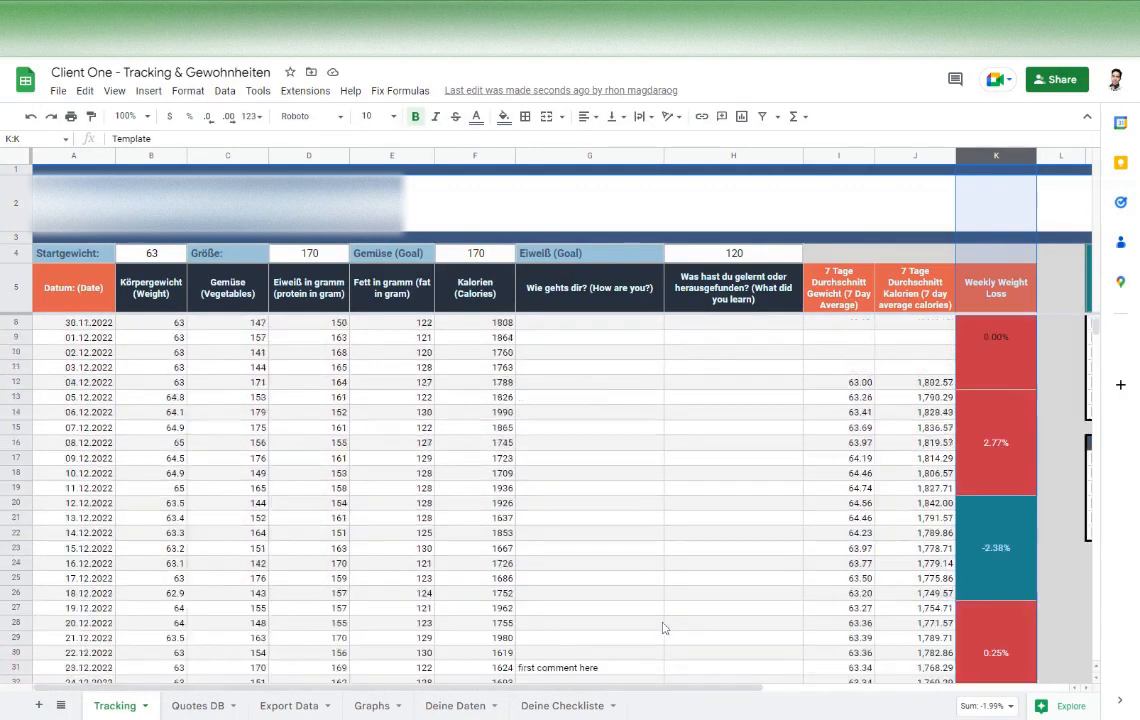
Inspect the quote cell beside the task checklists on the Tracking sheet and browse its source list on the Quotes DB sheet
left_click_drag(495, 689, 827, 694)
left_click(787, 293)
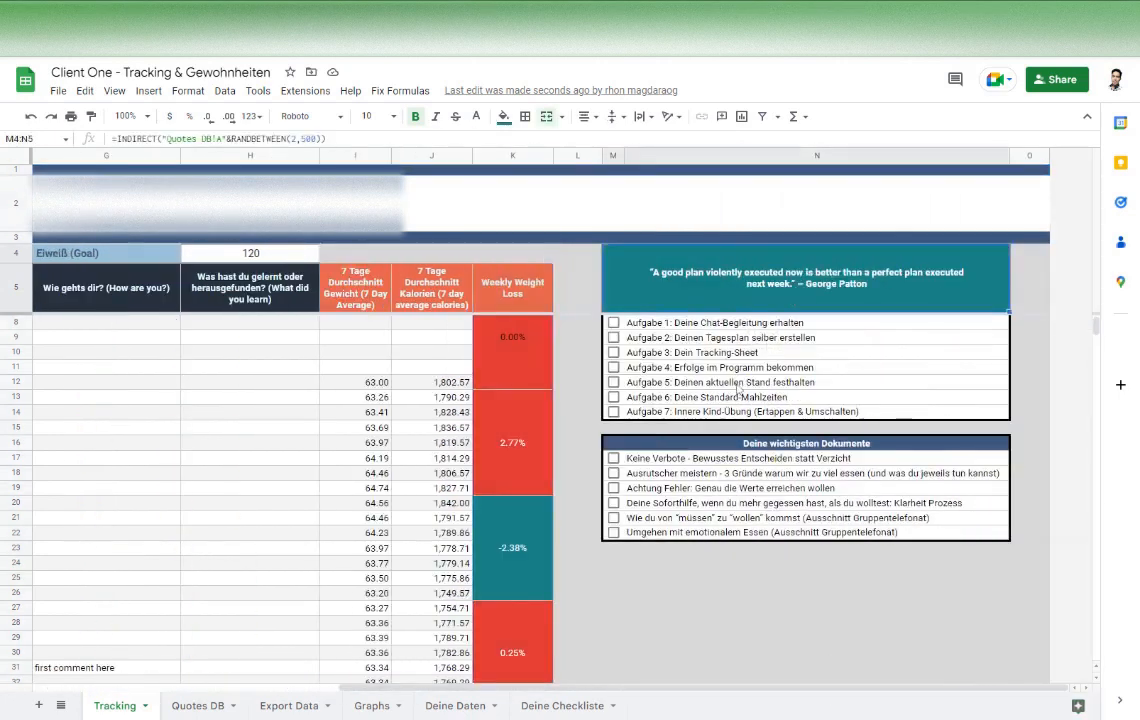
scroll(738, 389, "up", 1)
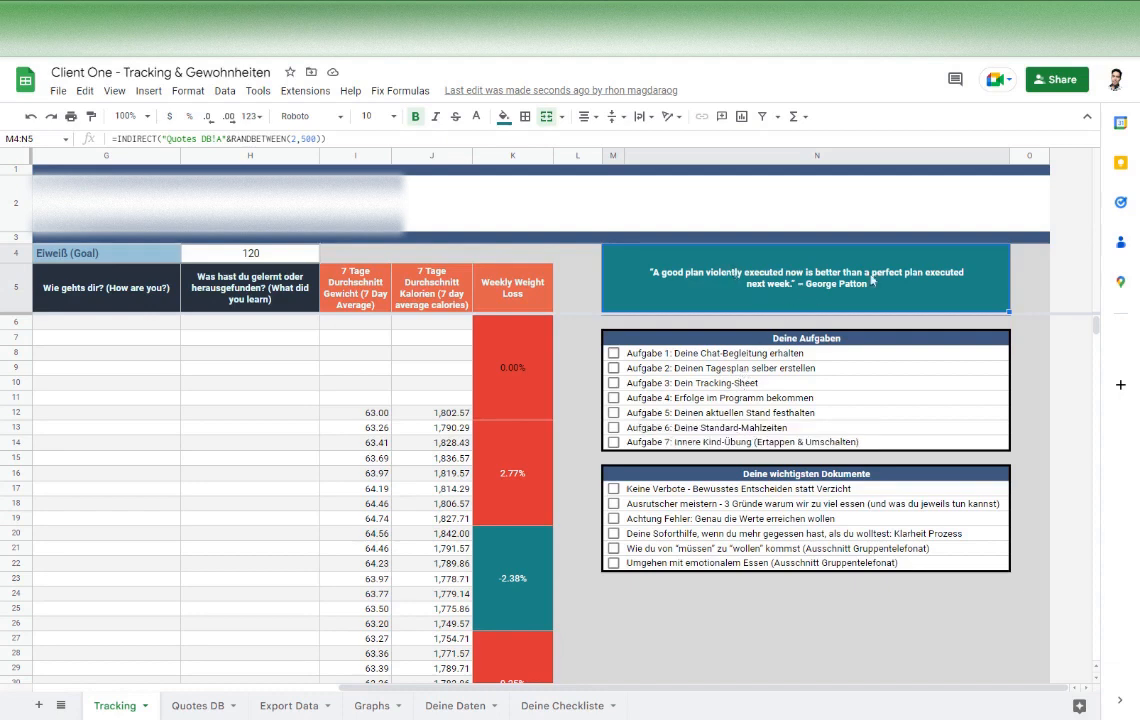
left_click(178, 706)
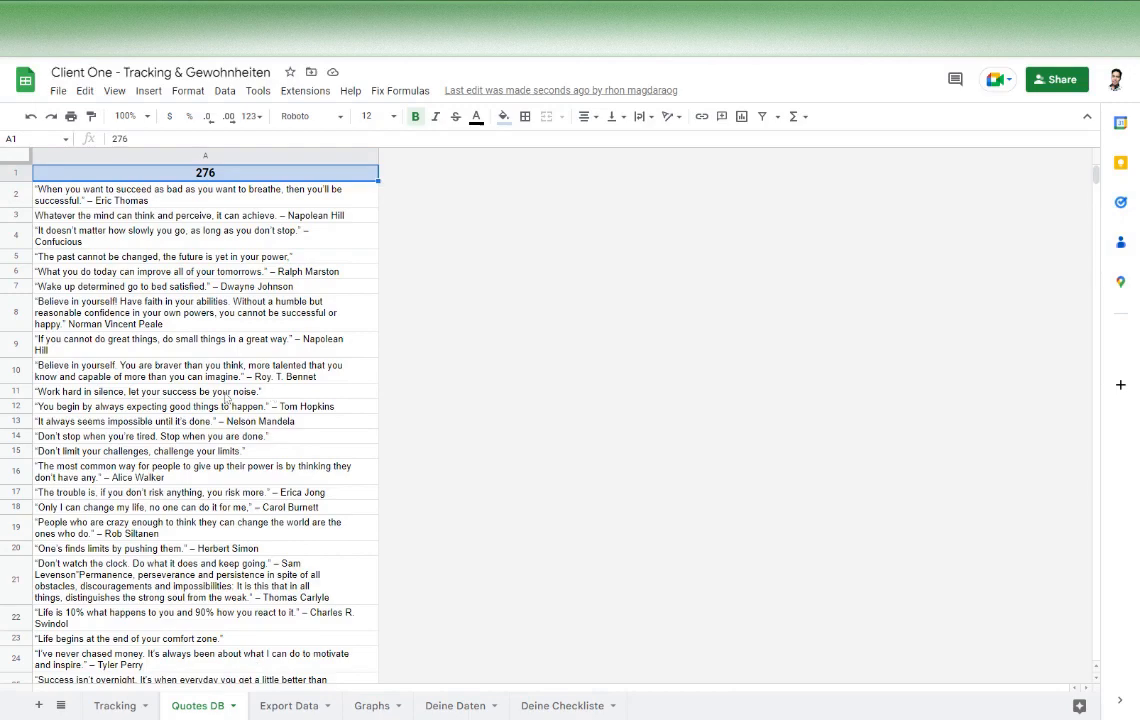
scroll(210, 404, "down", 12)
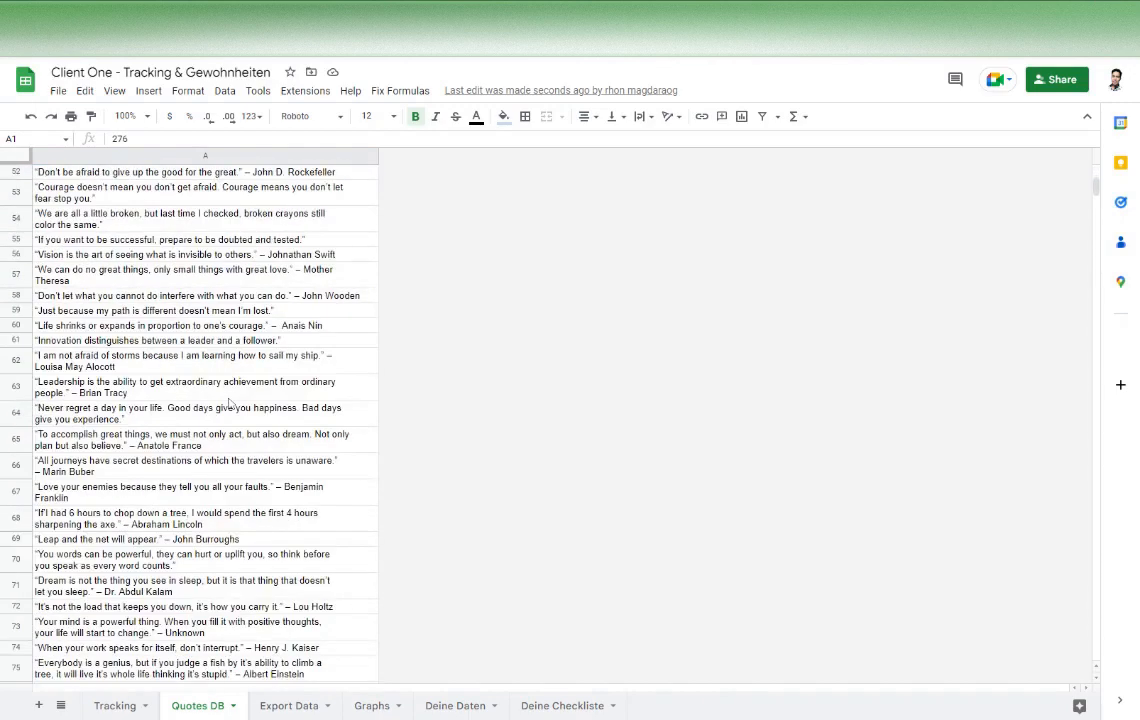
scroll(229, 404, "down", 3)
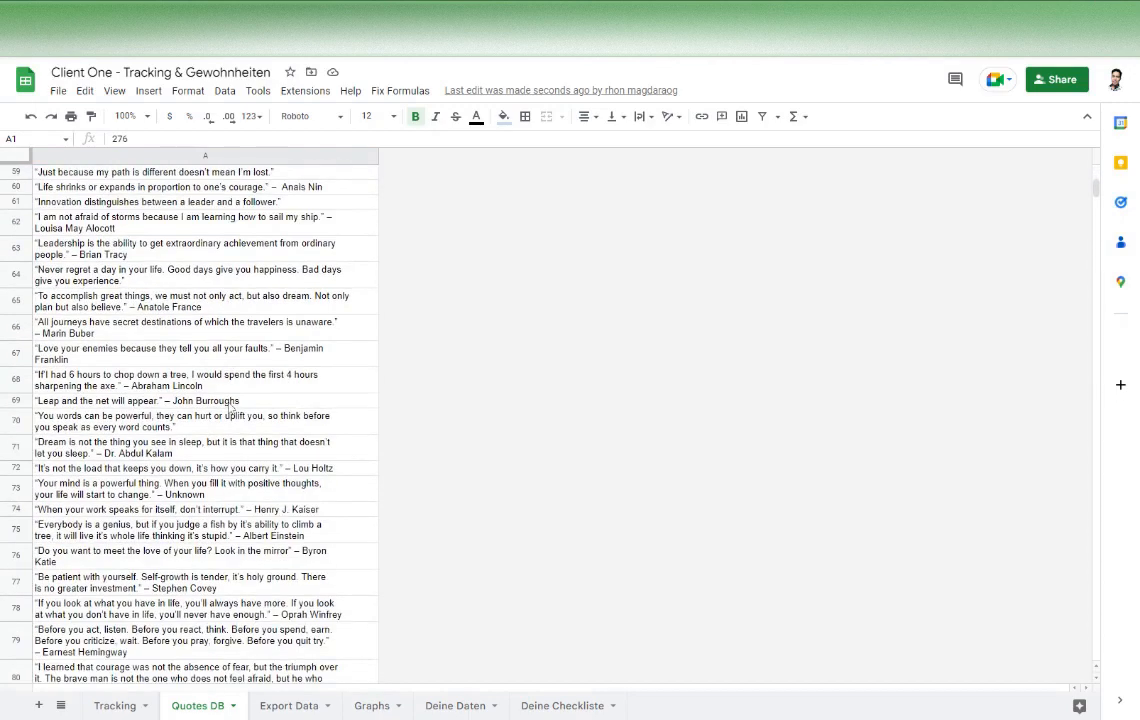
scroll(230, 407, "down", 6)
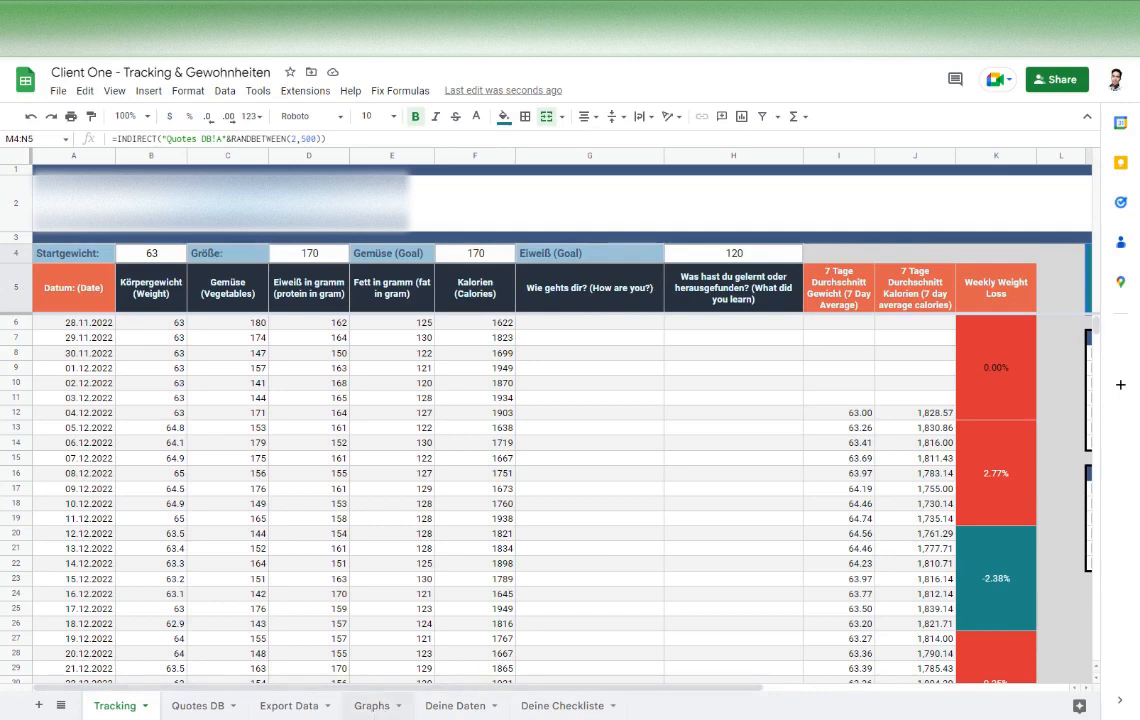
Set the End Date on the Graphs sheet to 31.12.2022
left_click(372, 705)
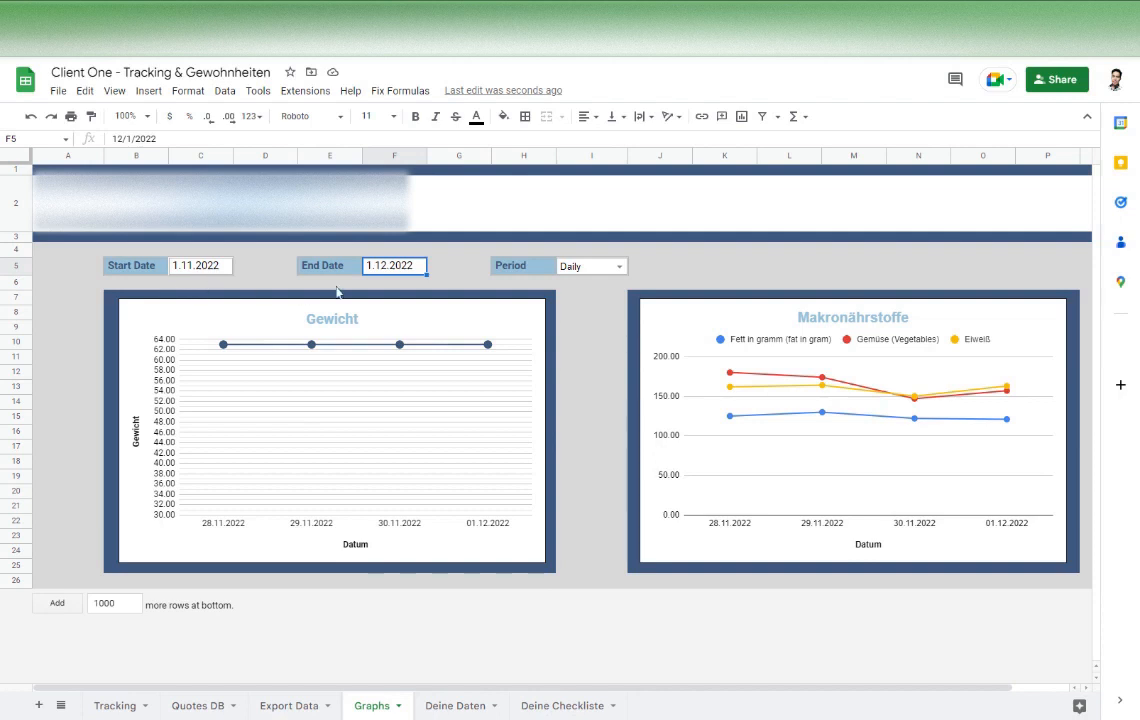
double_click(190, 268)
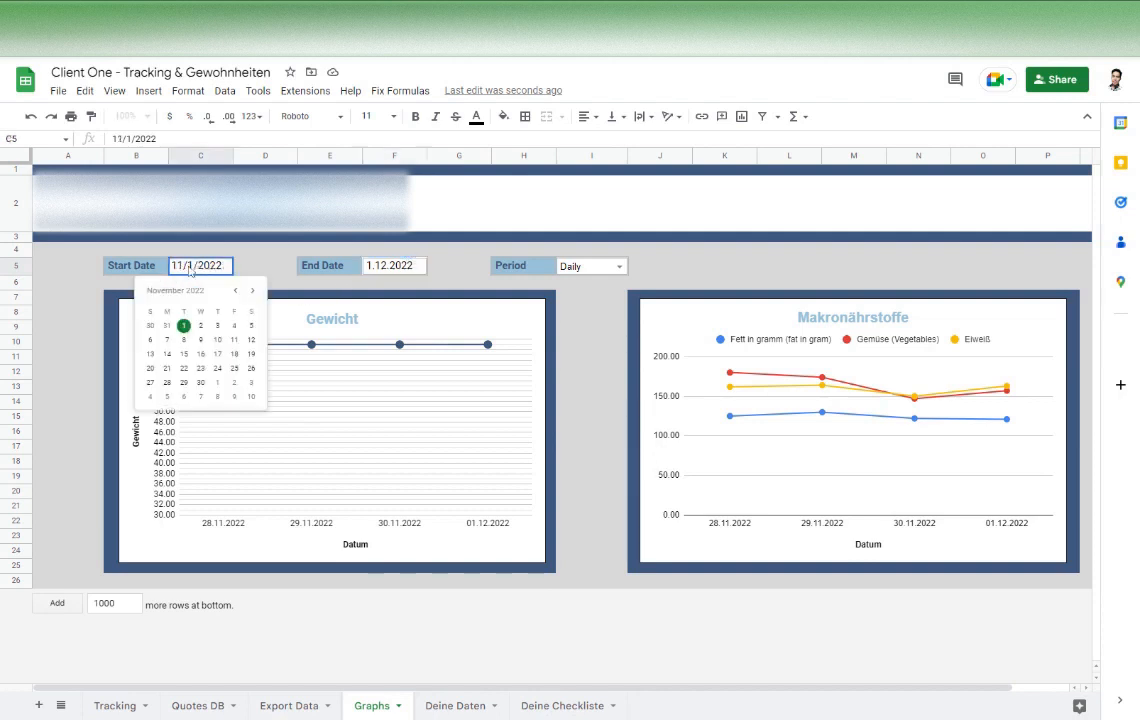
double_click(388, 268)
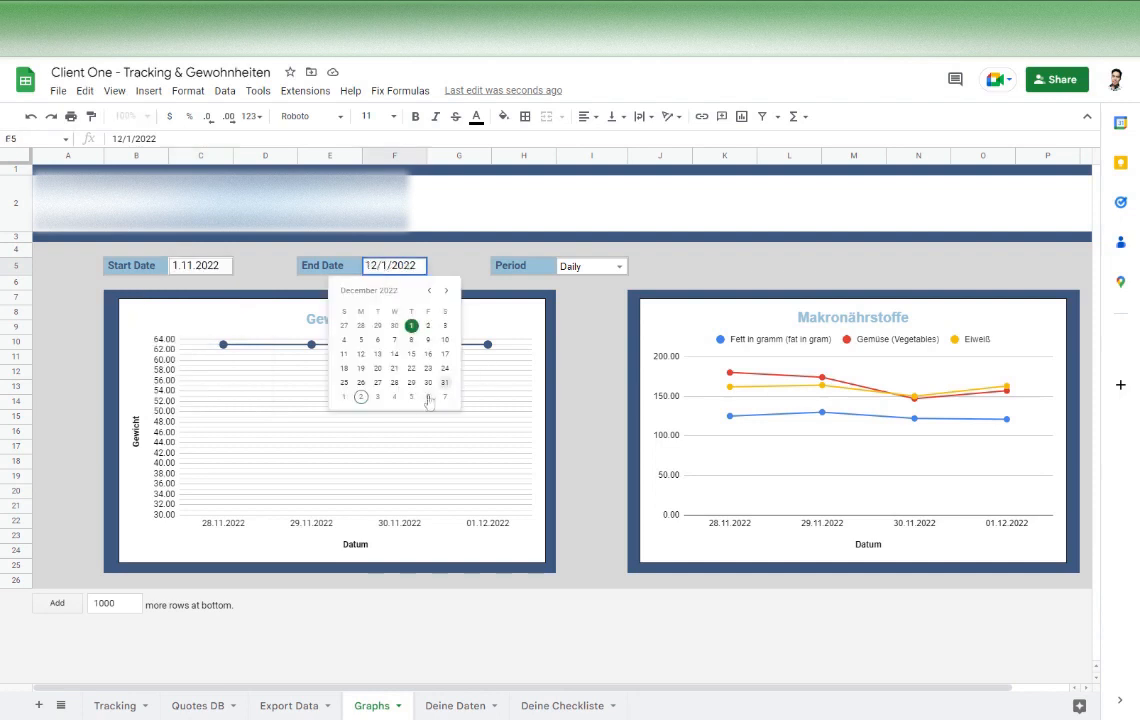
left_click(444, 384)
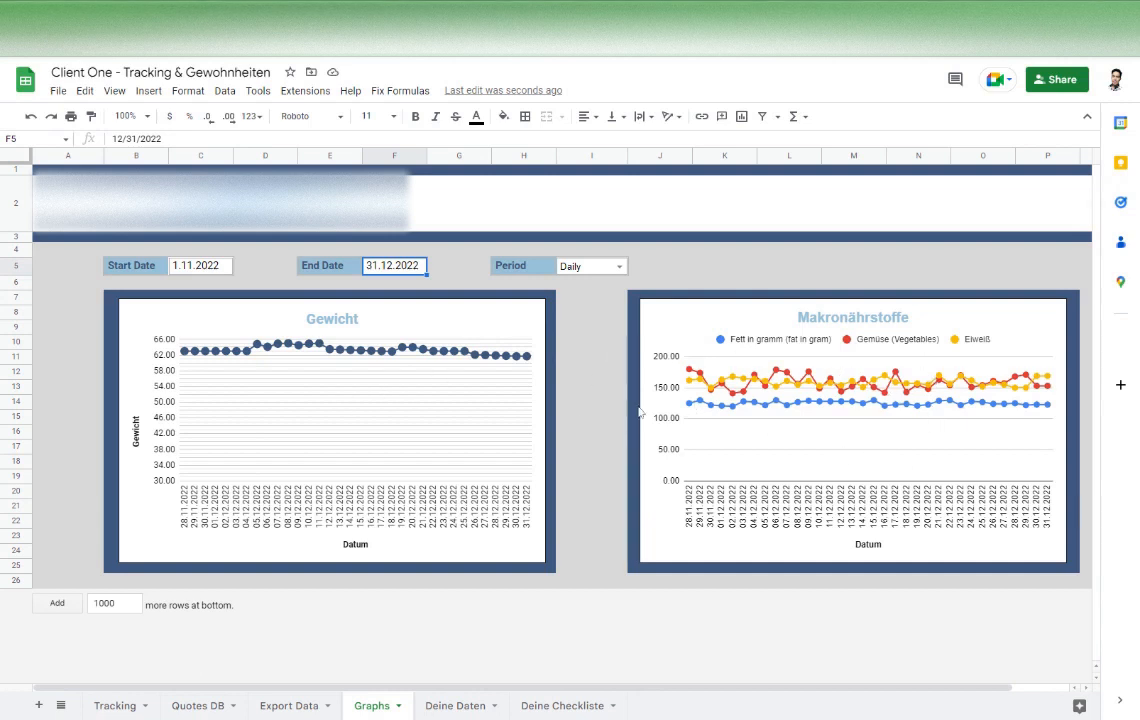
Switch the graphs' Period to Weekly and finally to Monthly, and return to the Tracking sheet
left_click(620, 267)
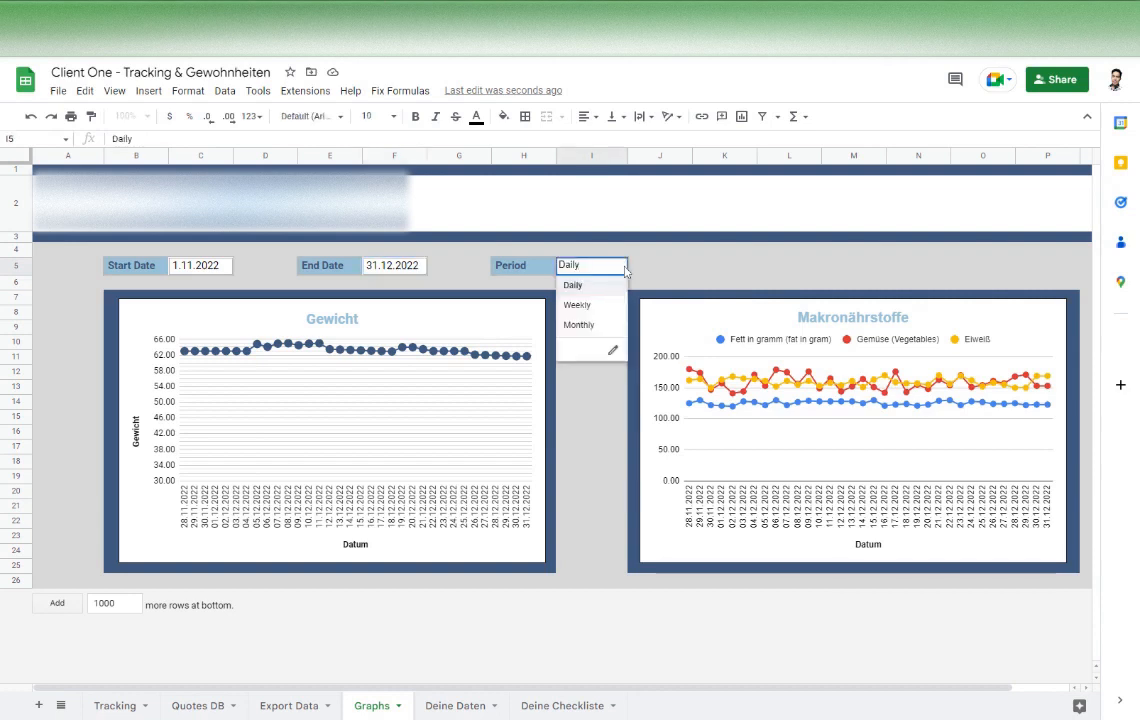
left_click(578, 305)
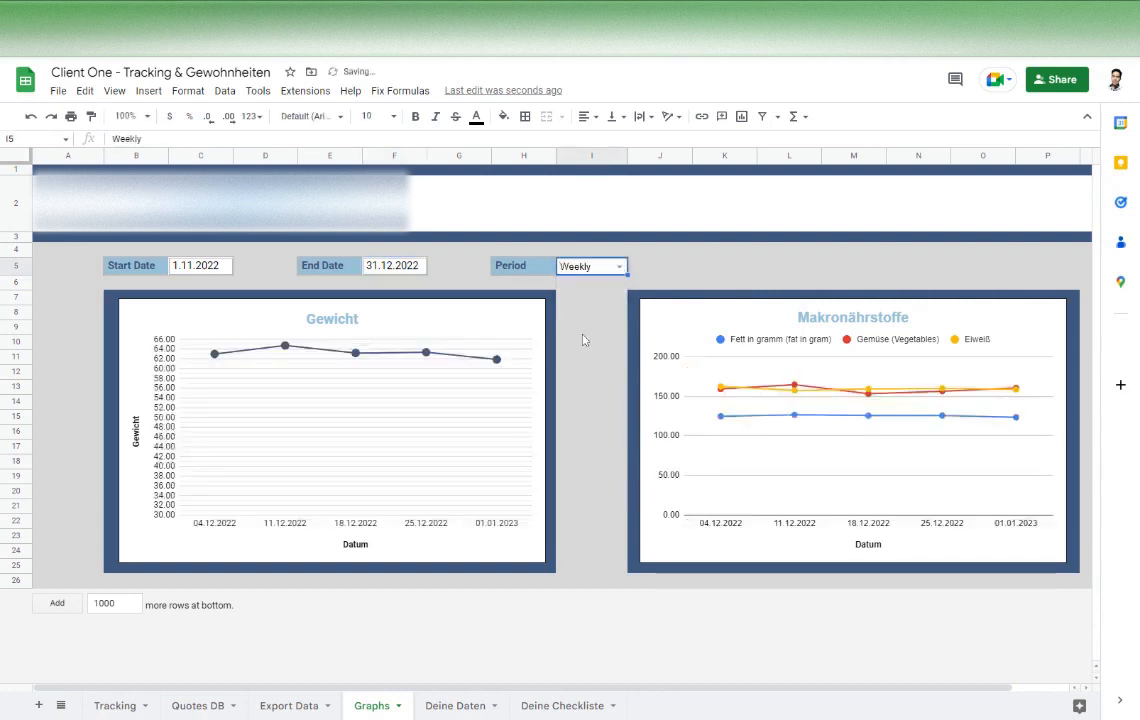
left_click(618, 267)
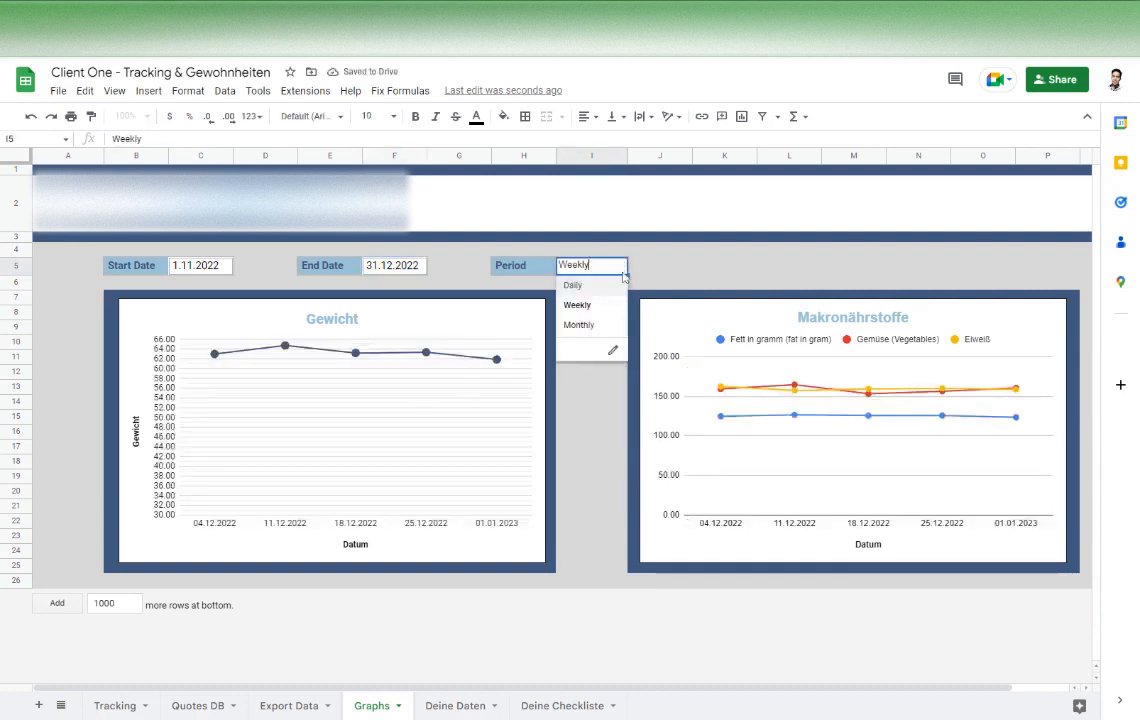
left_click(590, 327)
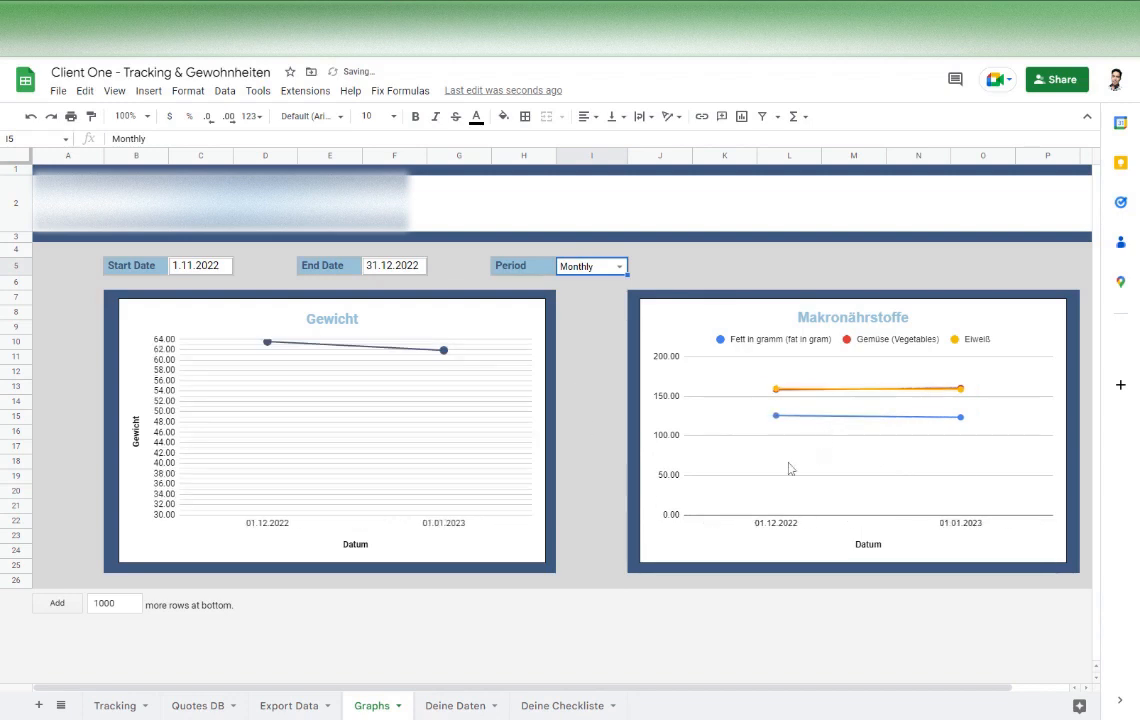
left_click(113, 705)
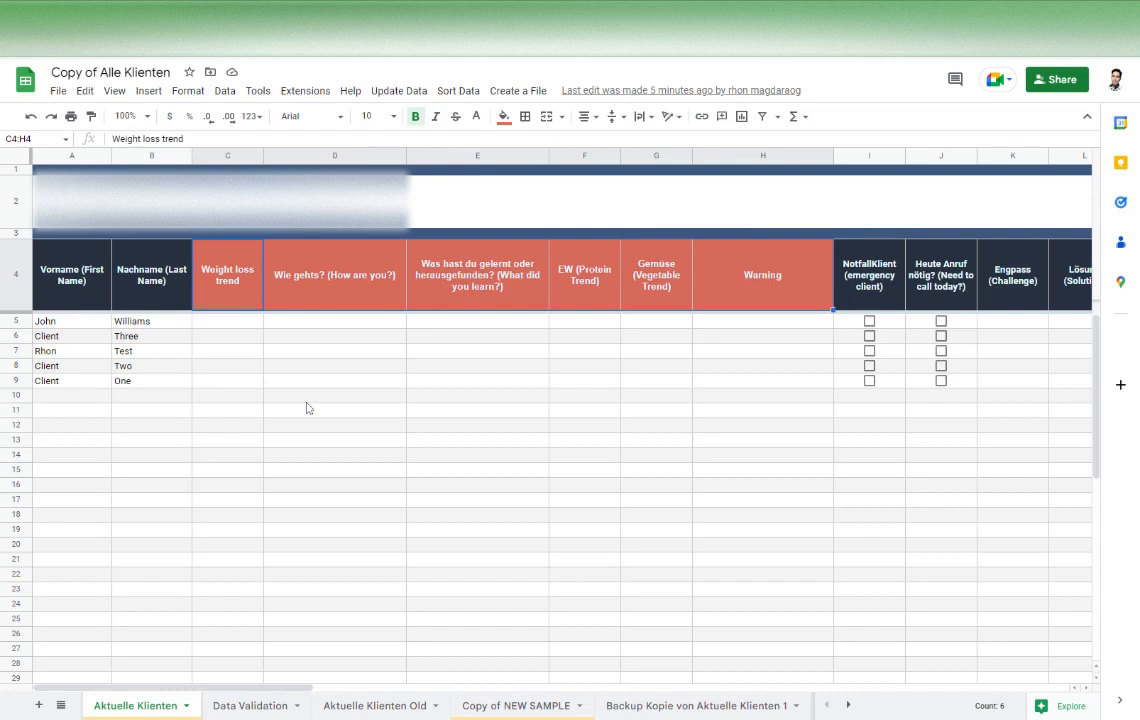
Run the Update Data script to fill the orange client columns C to H on the Aktuelle Klienten sheet
left_click(307, 401)
left_click_drag(237, 286, 781, 366)
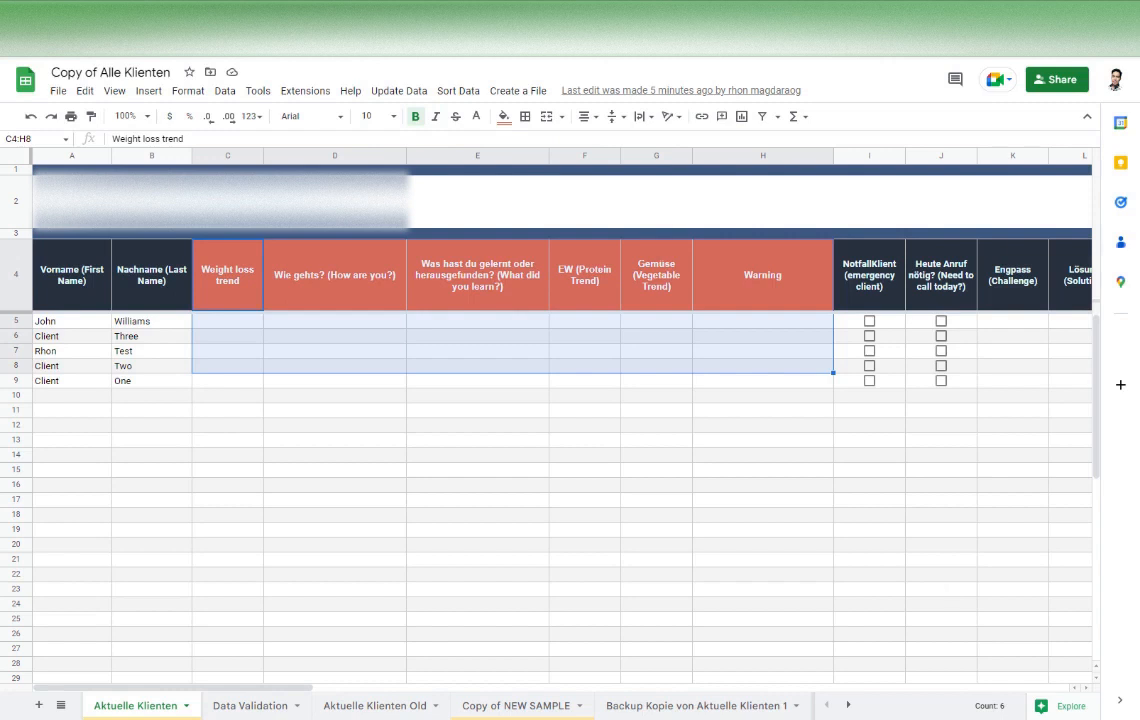
left_click(583, 458)
left_click(540, 367)
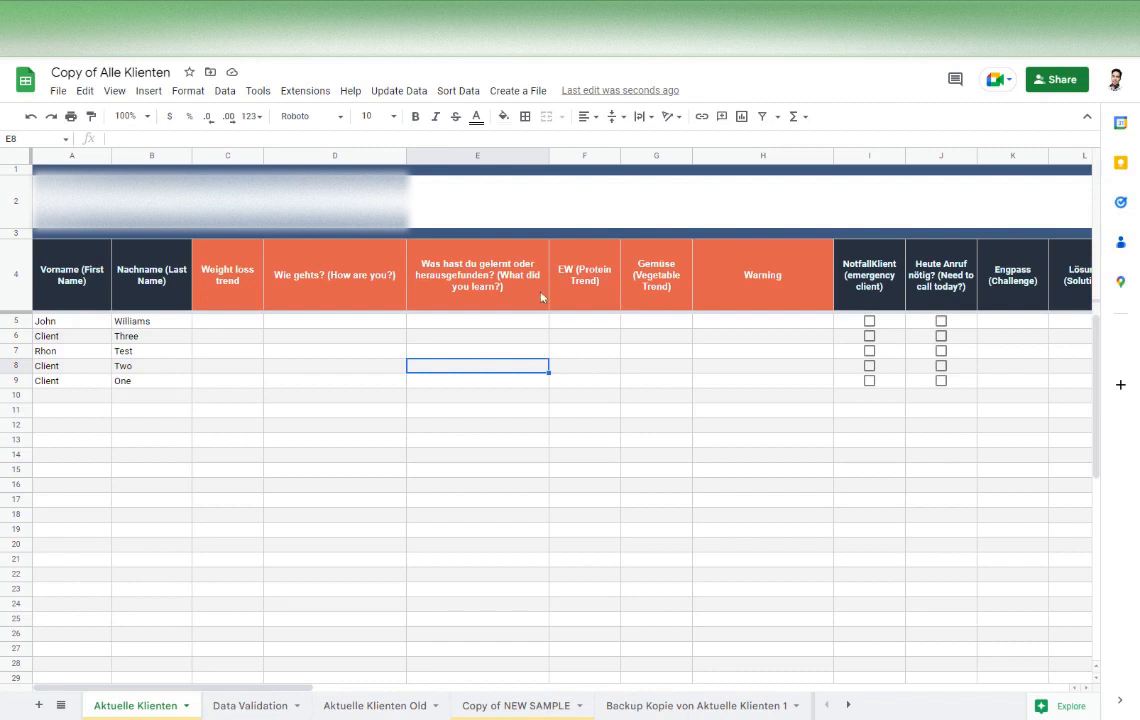
left_click(399, 91)
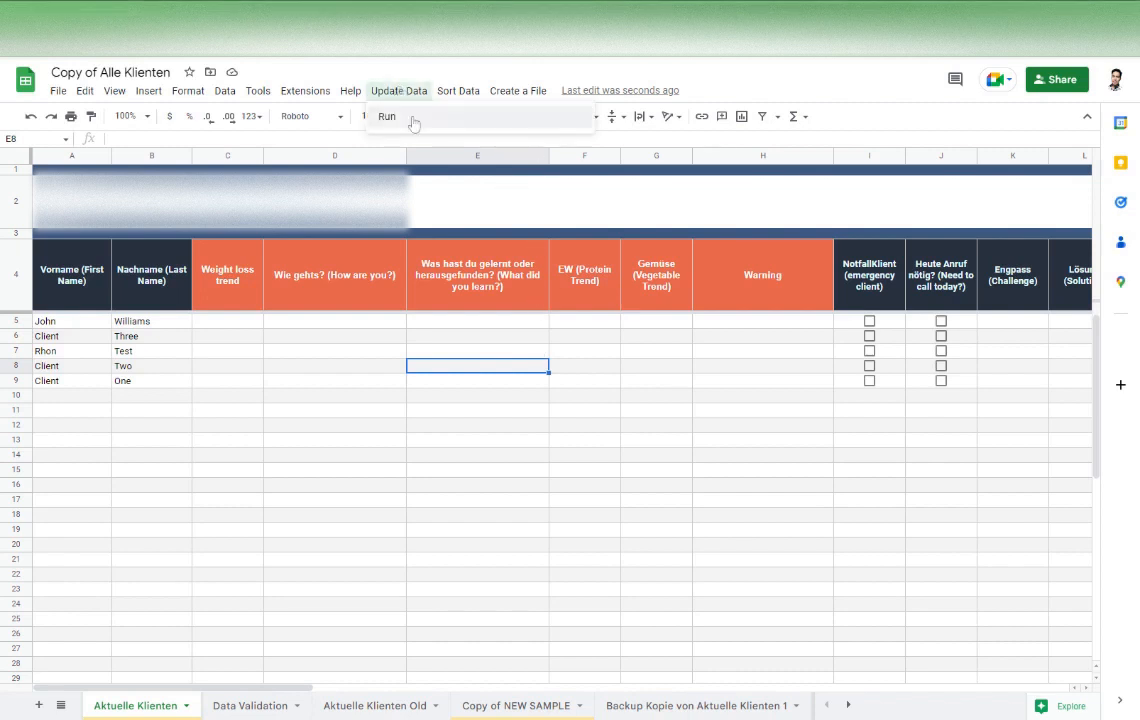
left_click(413, 118)
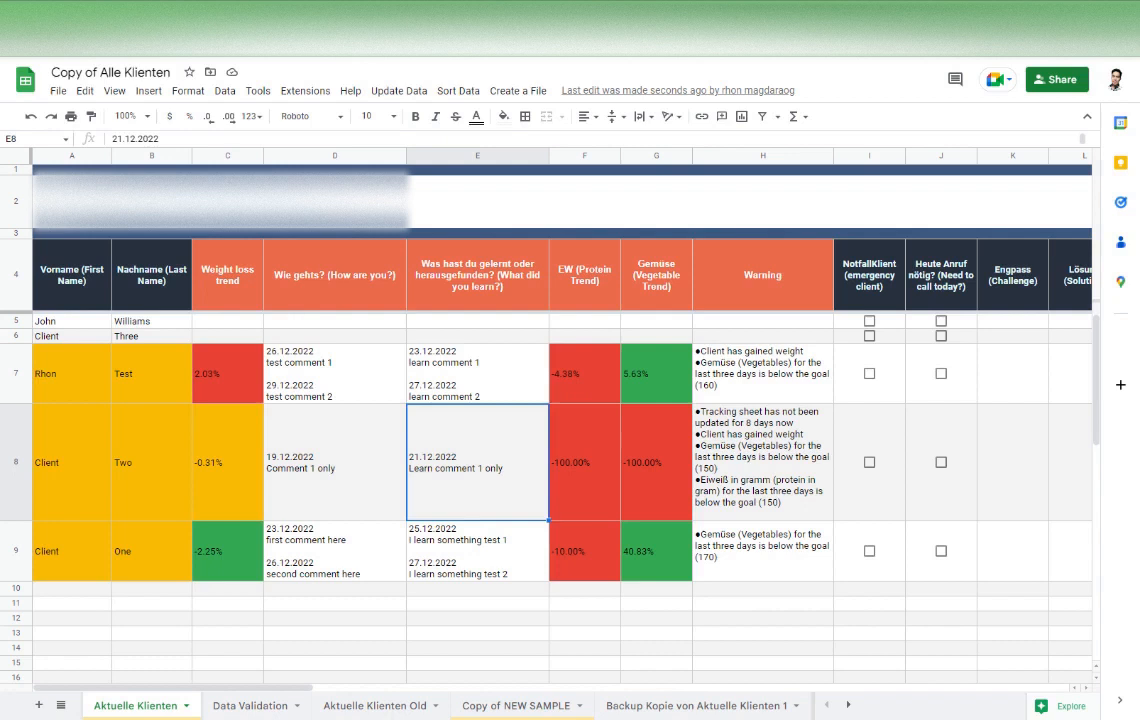
Examine the Weight loss trend, protein trend, vegetable trend and Warning columns and the colour-coded client names in rows 7 to 9
left_click(212, 155)
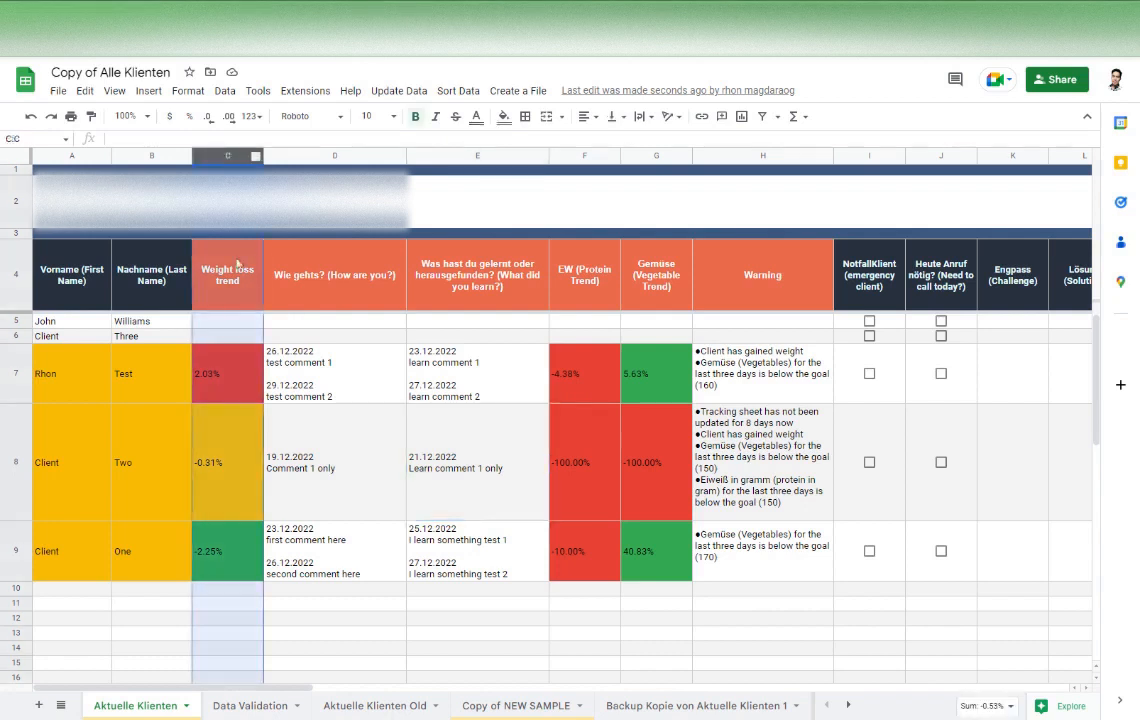
left_click(247, 395)
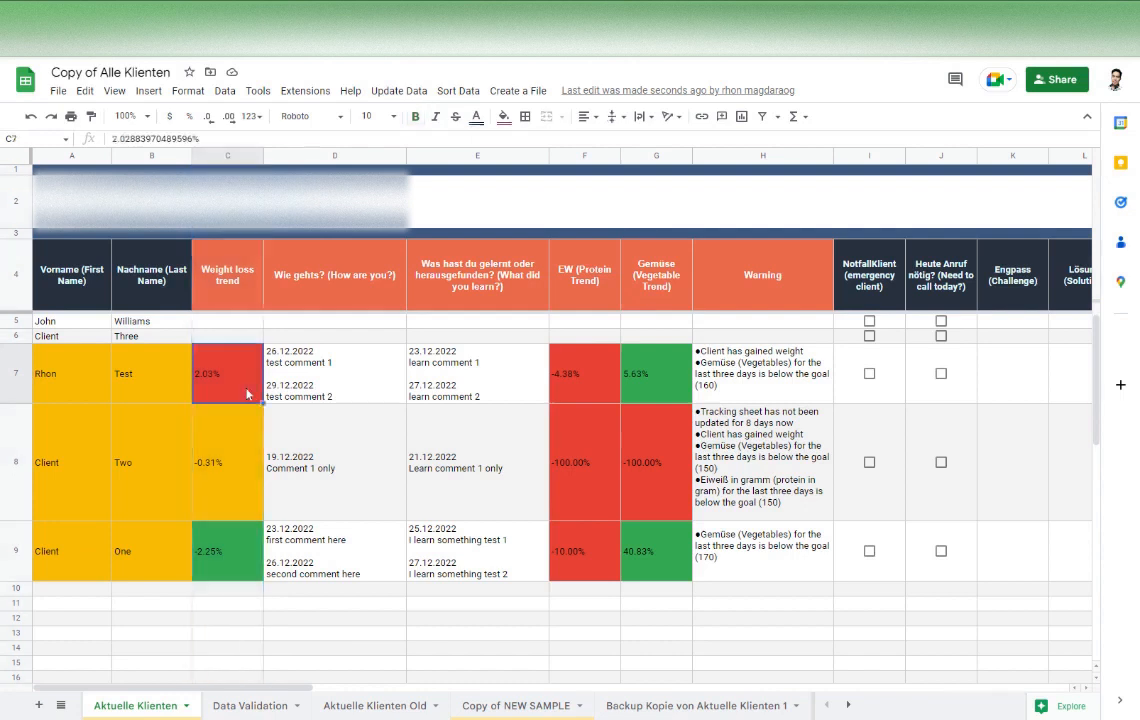
key("Down")
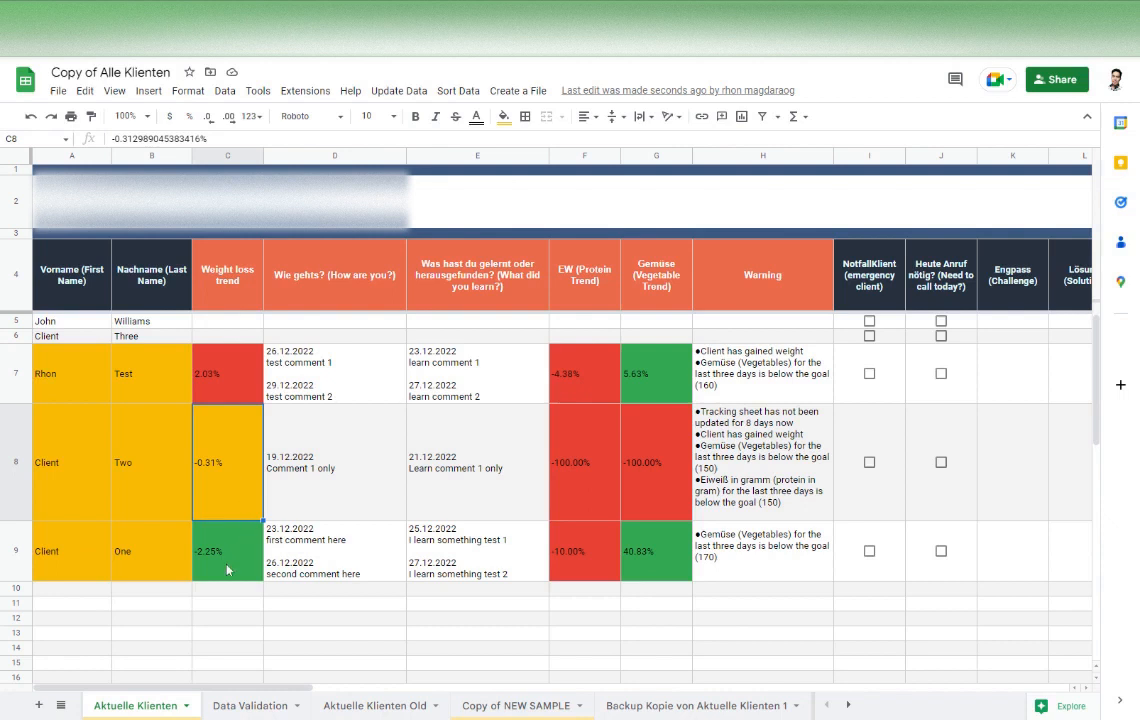
left_click(597, 234)
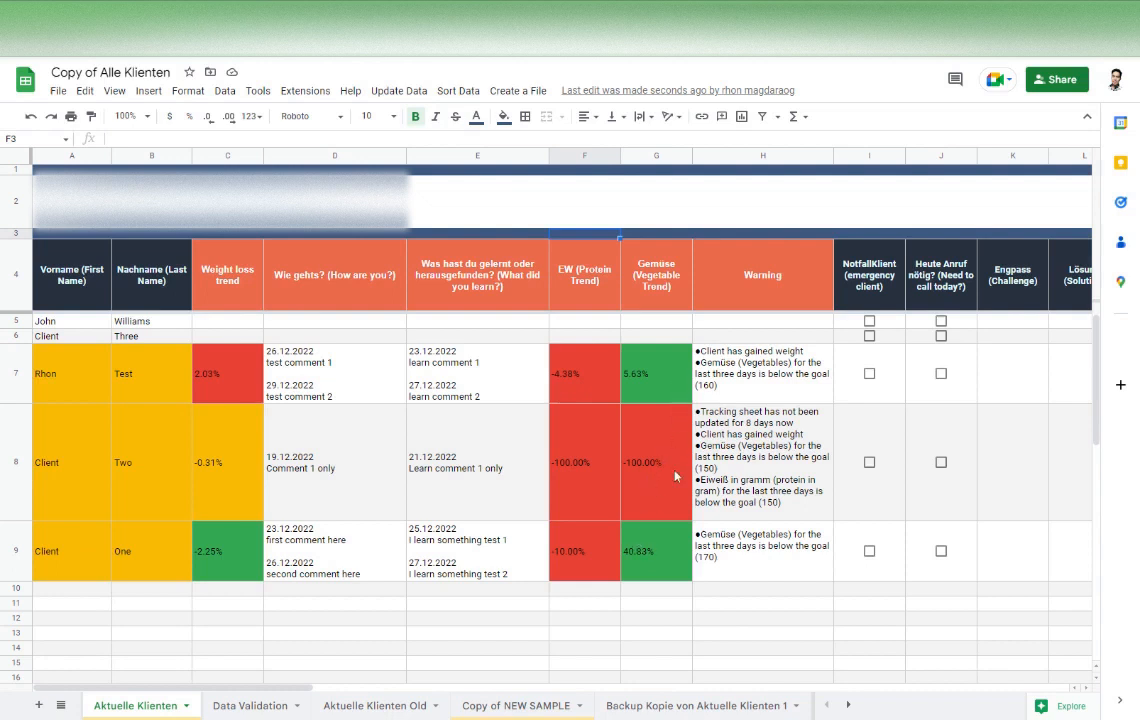
left_click(766, 155)
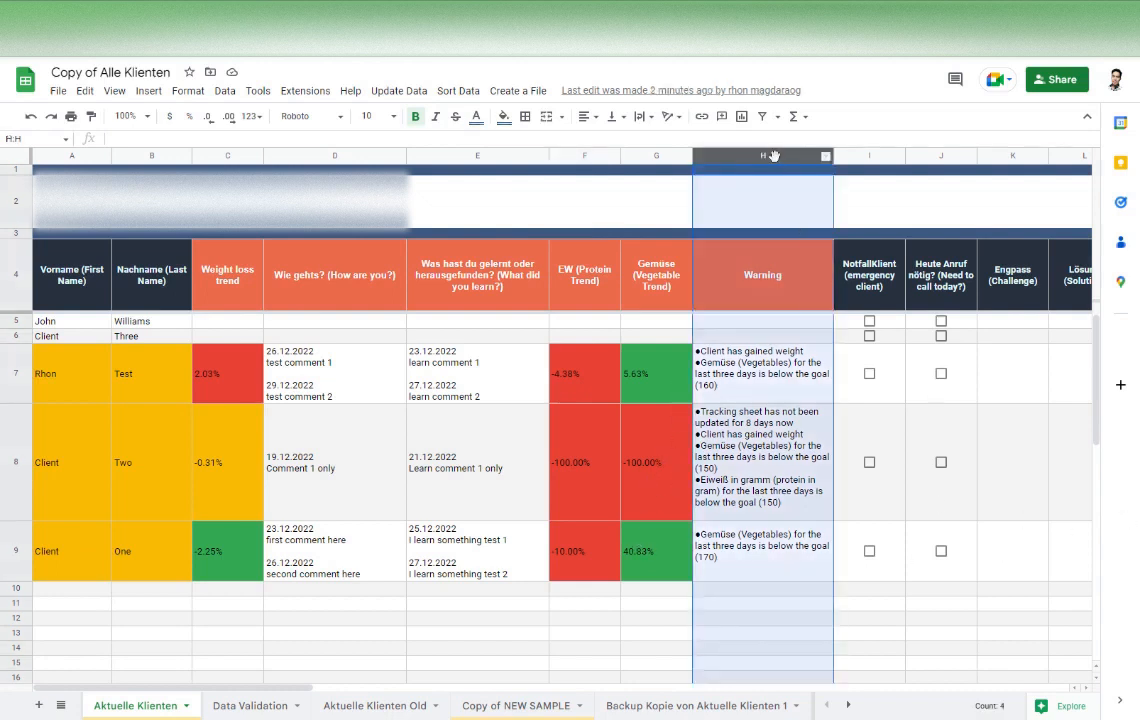
left_click(782, 270)
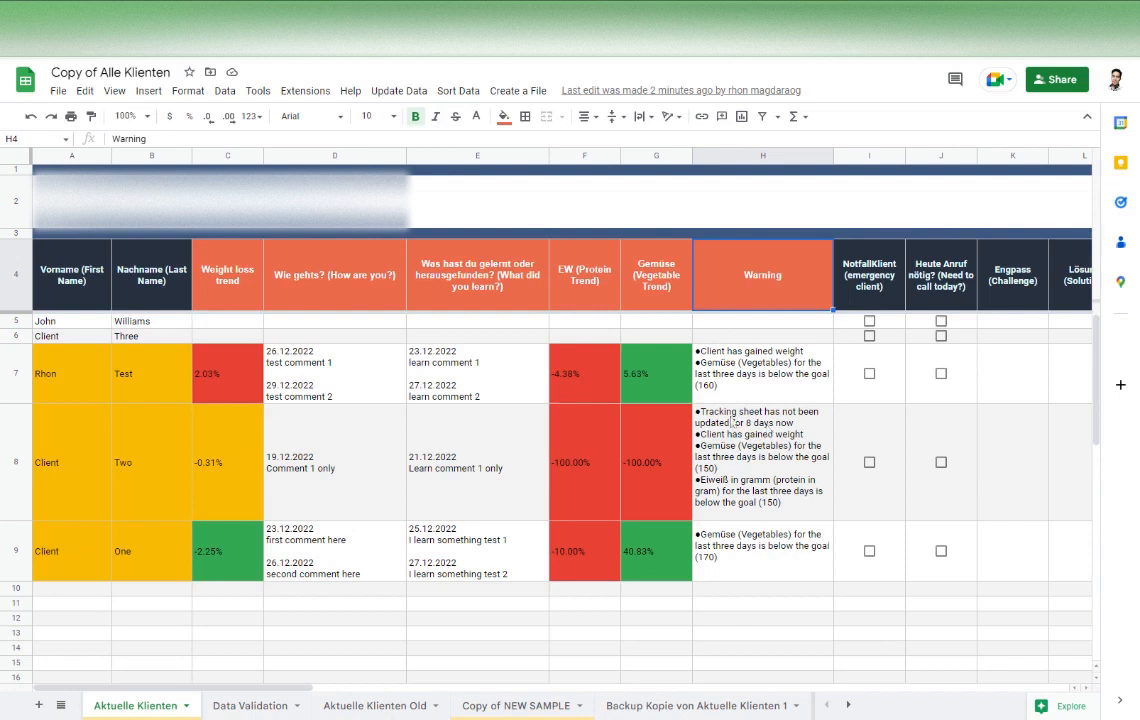
left_click_drag(43, 372, 150, 544)
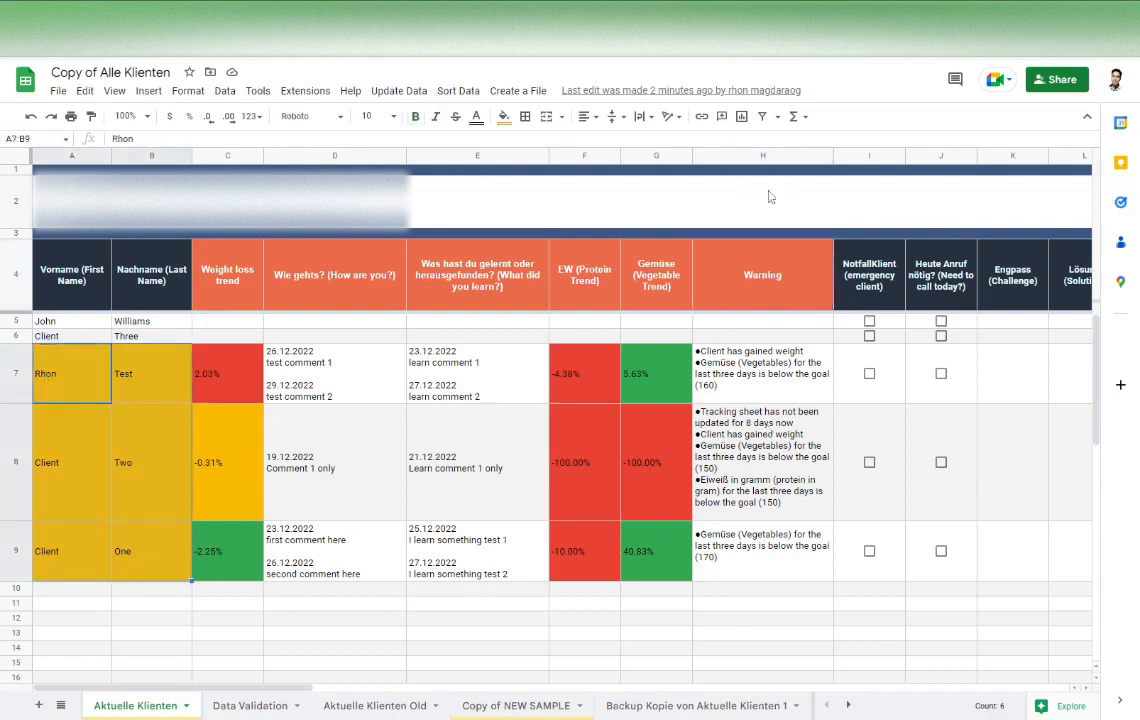
left_click(765, 156)
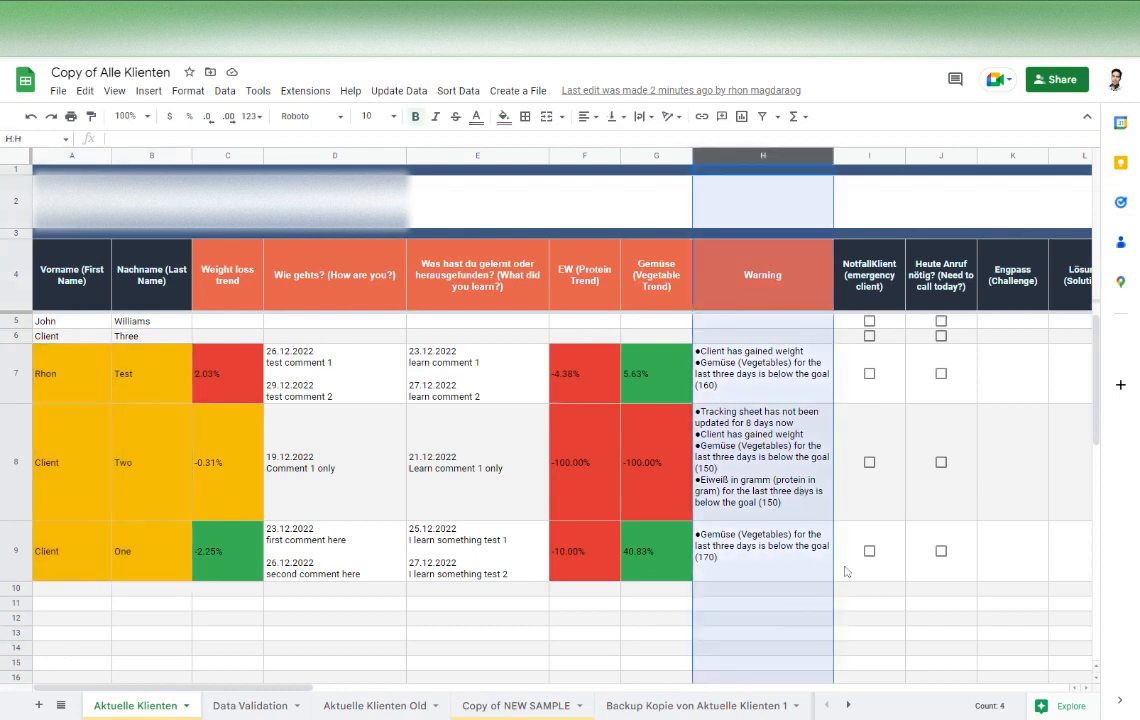
Mark the clients in rows 7 and 9 as NotfallKlient (emergency client) and inspect the warning in cell H8
left_click(869, 374)
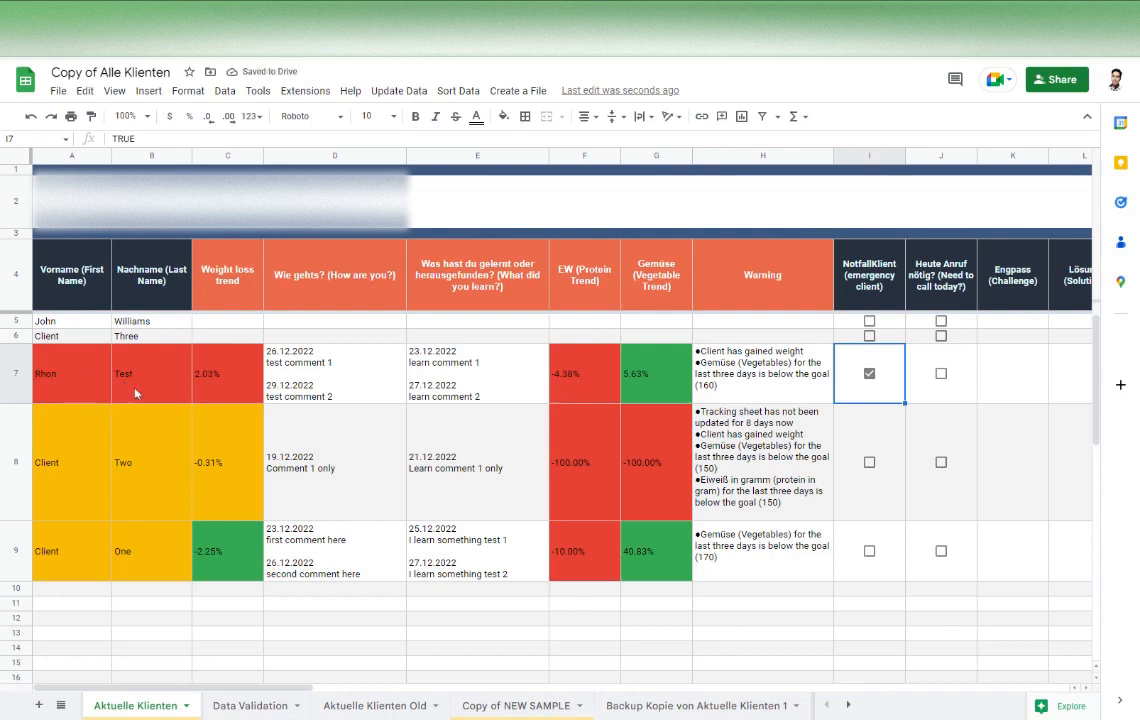
left_click(874, 556)
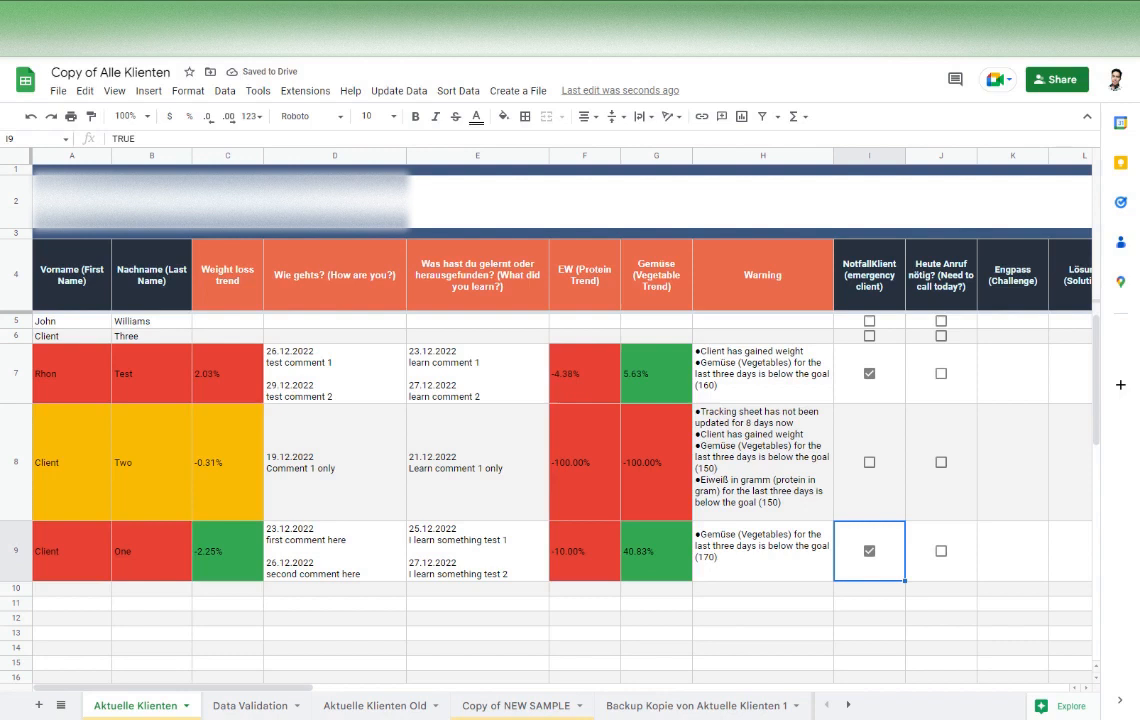
left_click(762, 603)
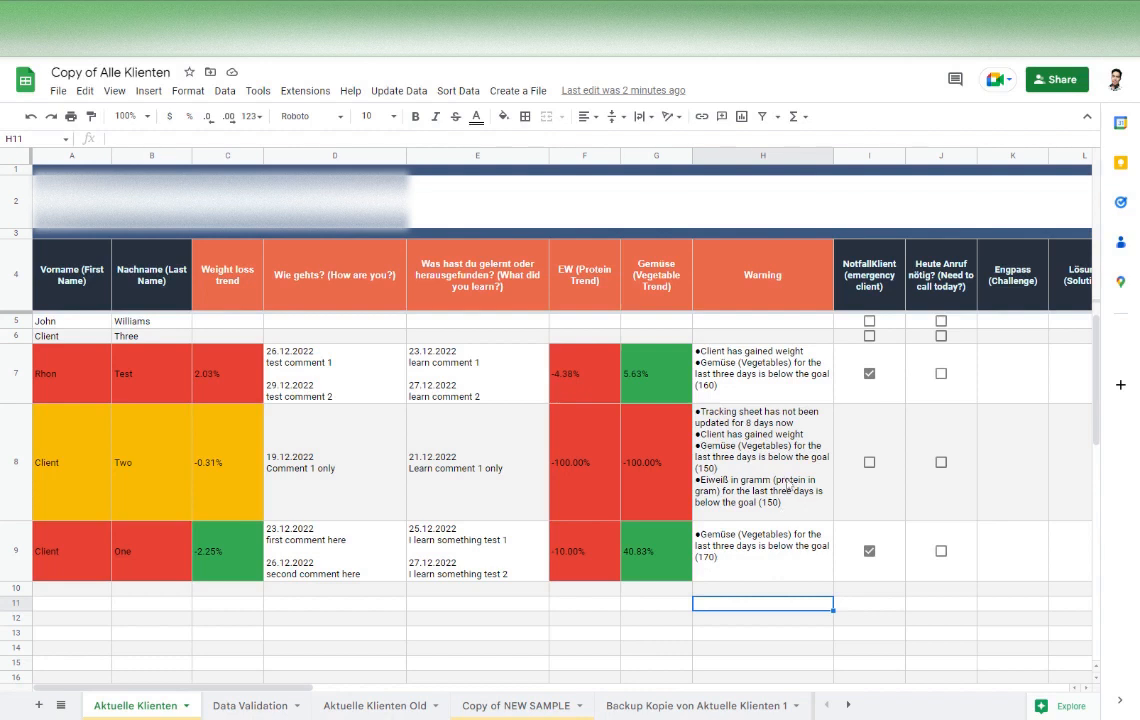
left_click(696, 430)
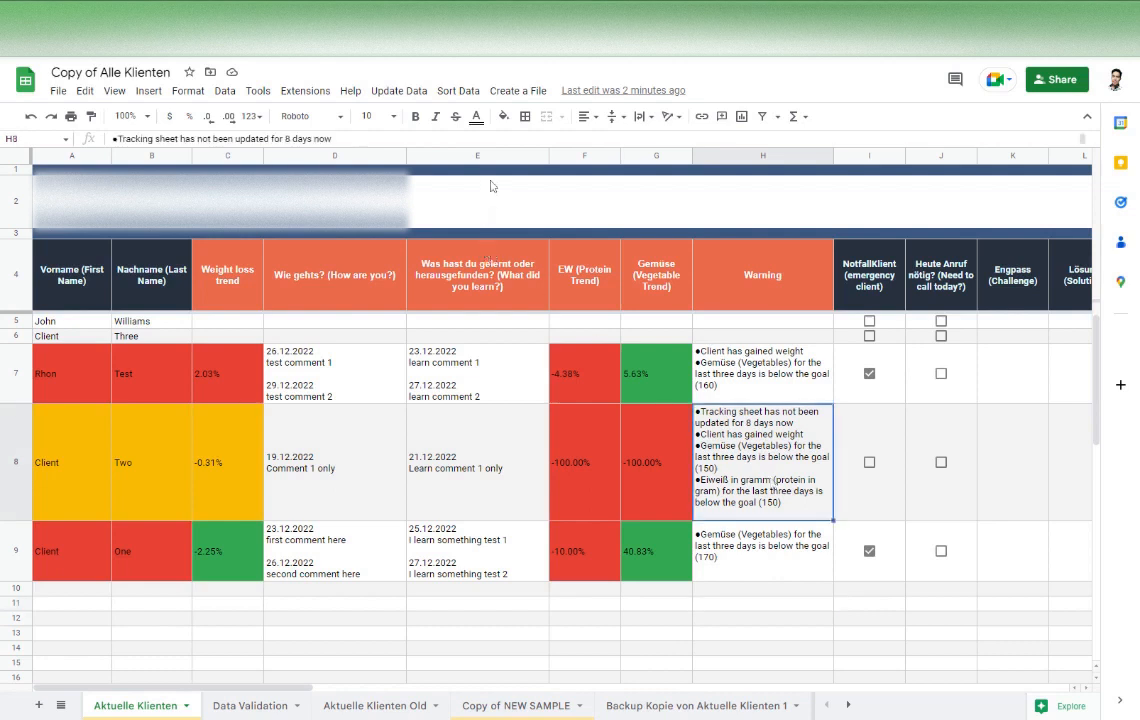
Sort the client list by Datum Angefangen and check the order in the Start Date column
left_click(459, 91)
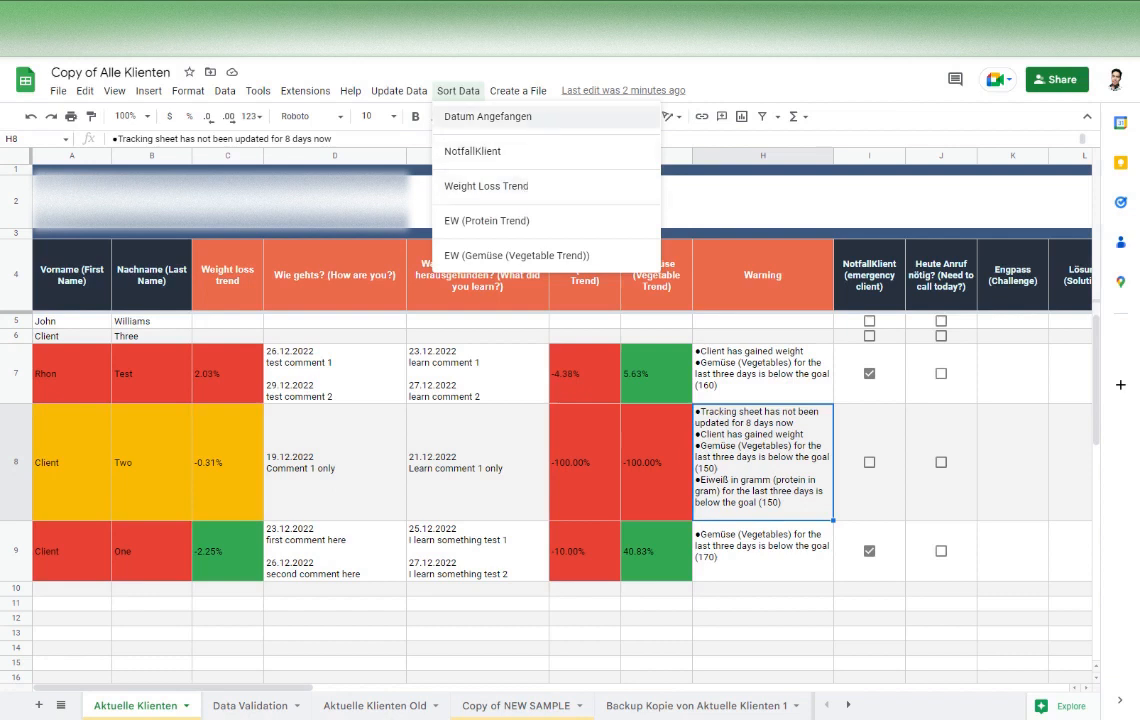
left_click(478, 115)
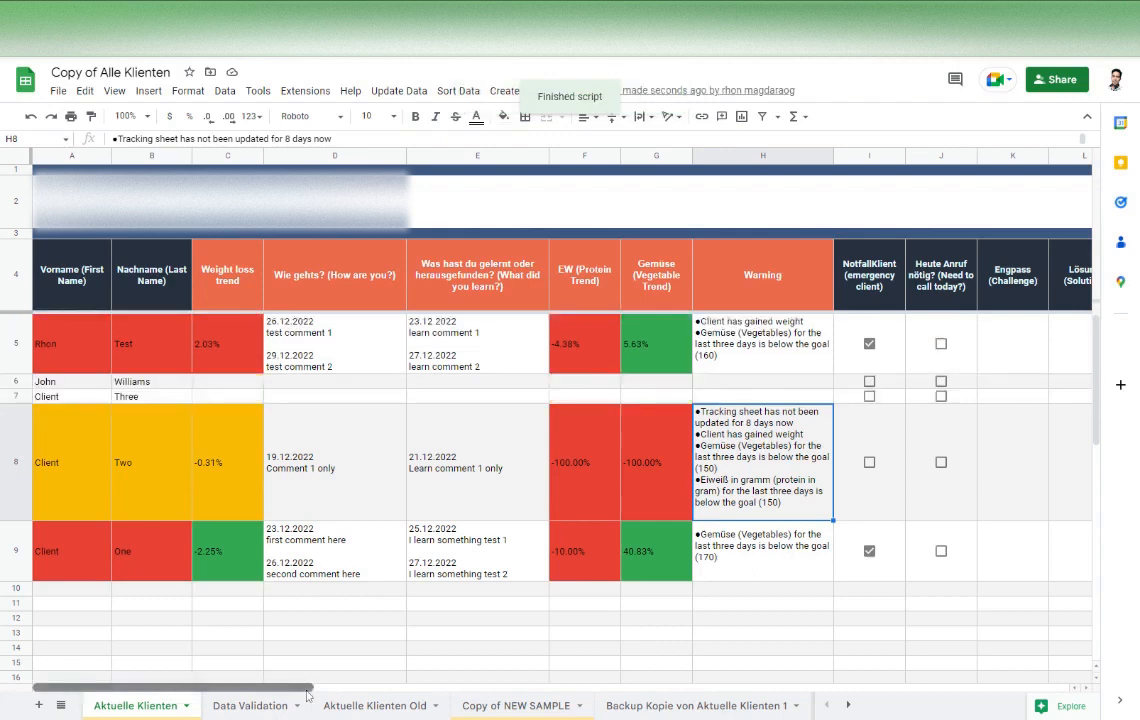
scroll(307, 691, "right", 10)
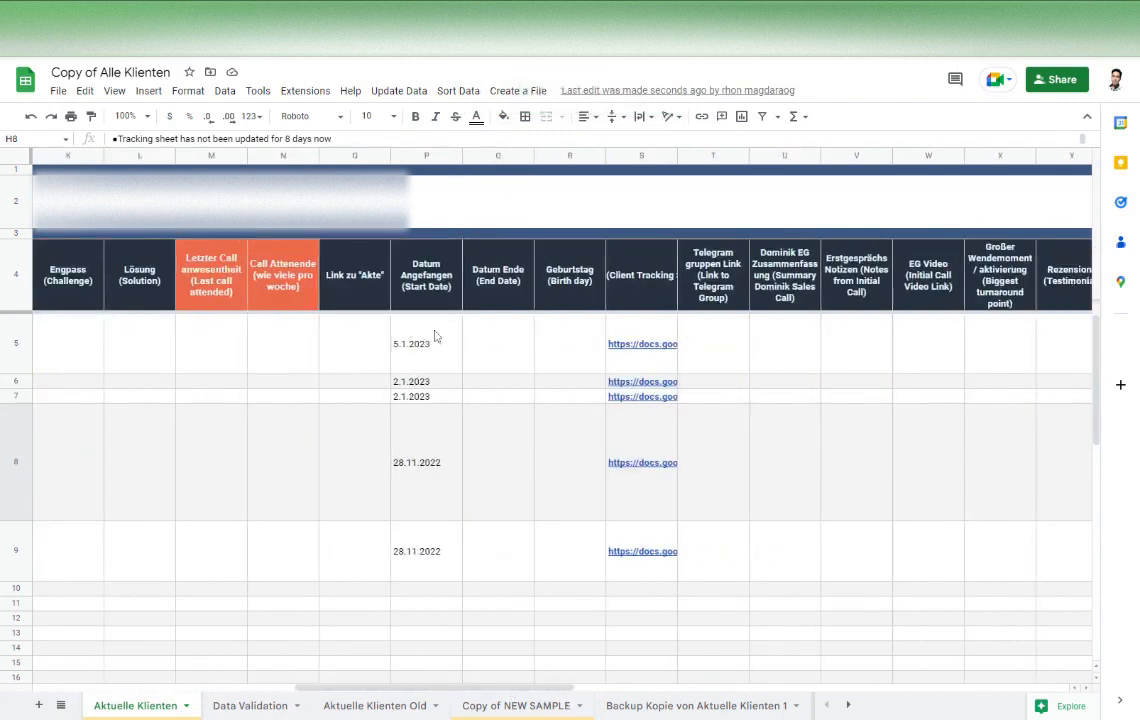
scroll(435, 627, "left", 10)
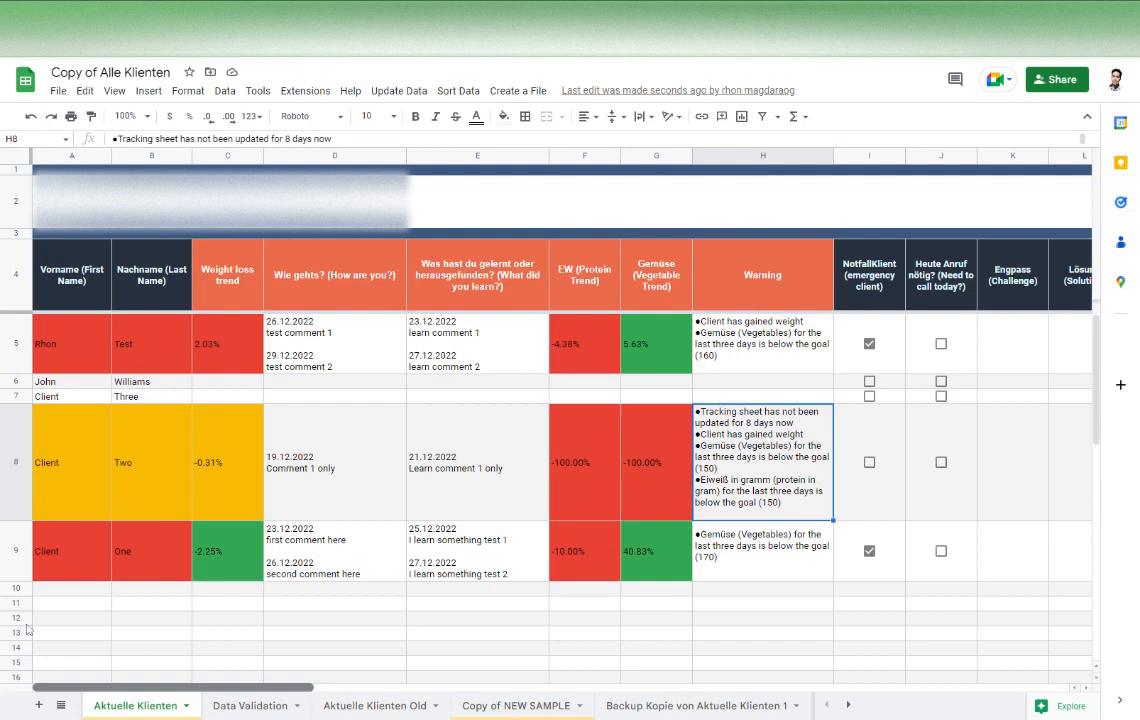
Sort the client list by NotfallKlient and finally by Weight Loss Trend
left_click(396, 90)
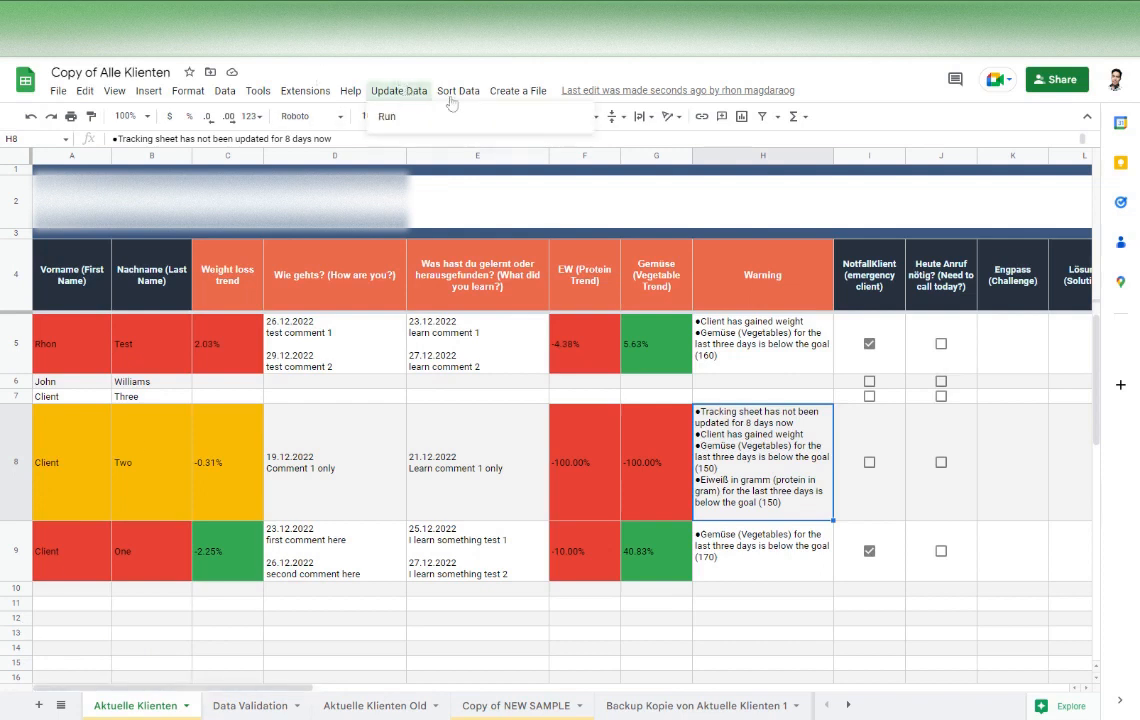
left_click(456, 92)
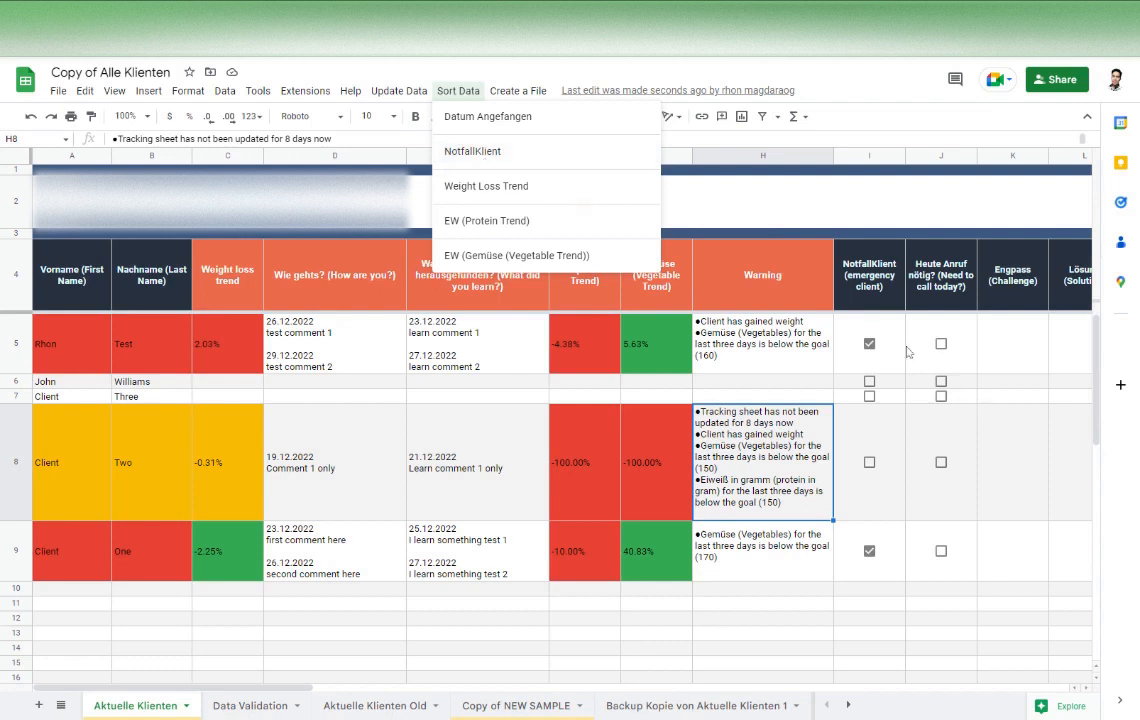
left_click(490, 151)
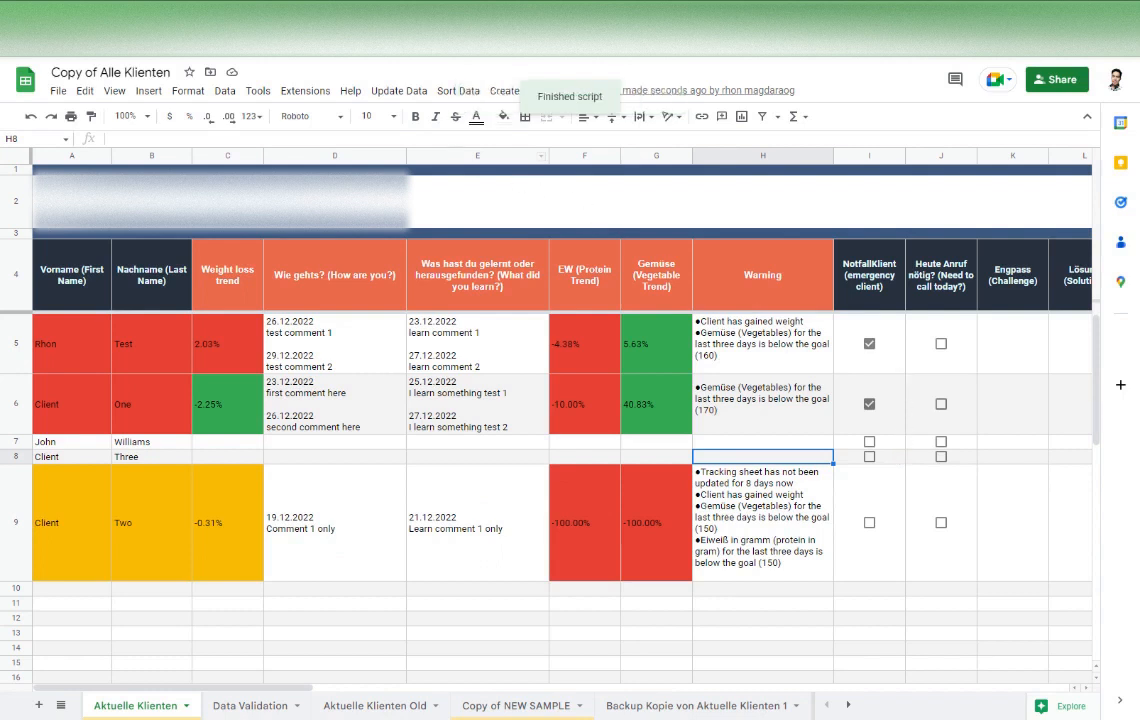
left_click(458, 90)
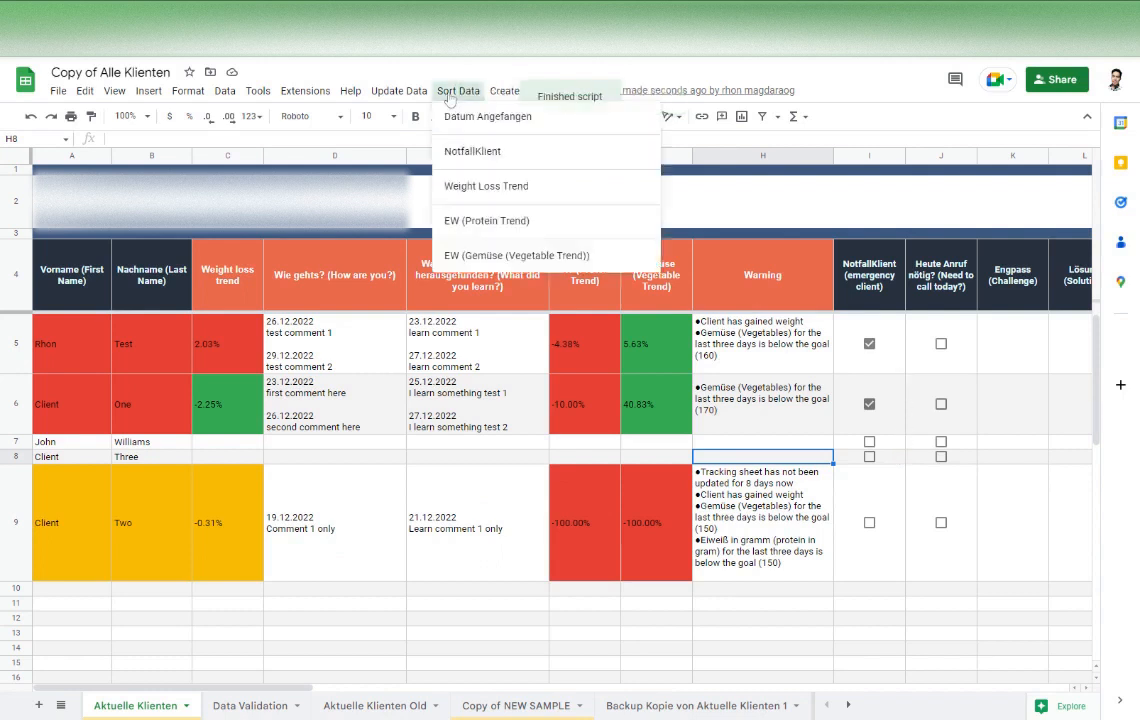
left_click(476, 200)
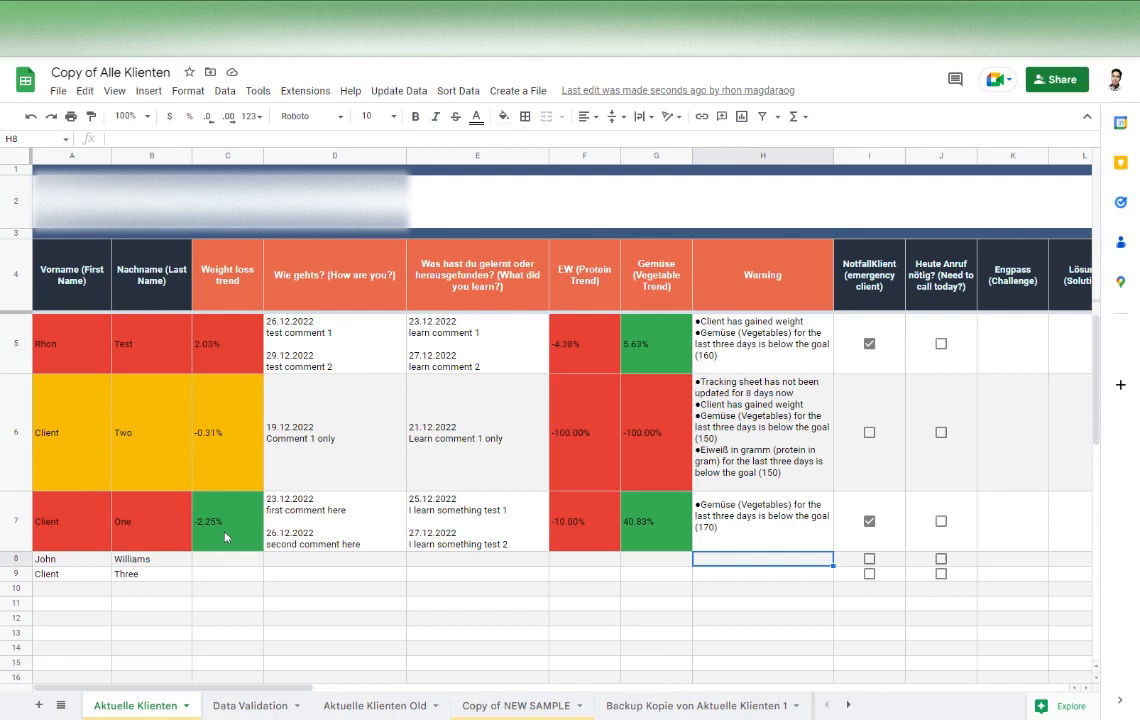
Sort the client list by EW (Protein Trend) and finally by EW (Gemüse (Vegetable Trend))
left_click(458, 92)
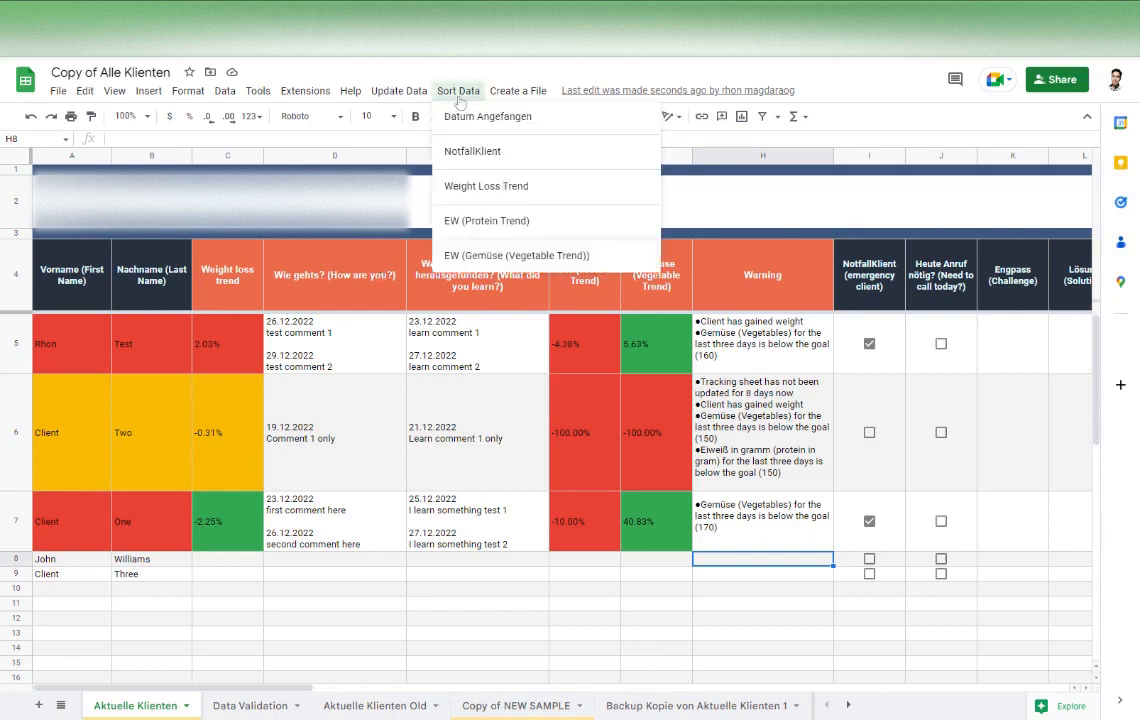
left_click(505, 223)
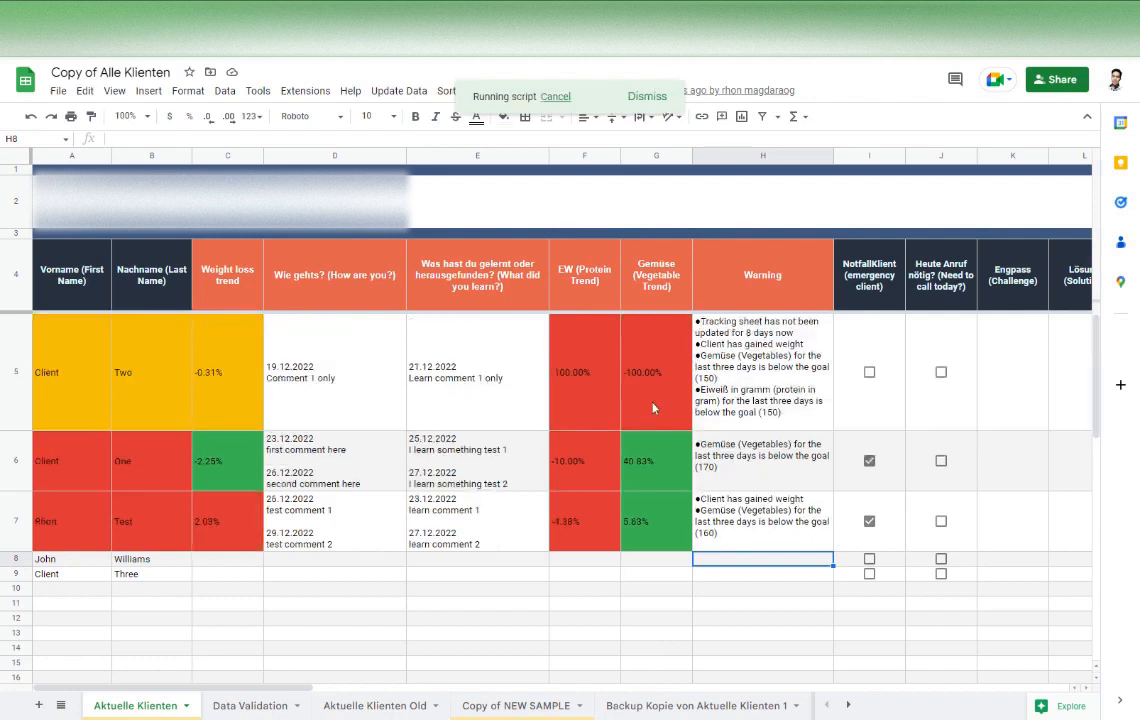
left_click(458, 91)
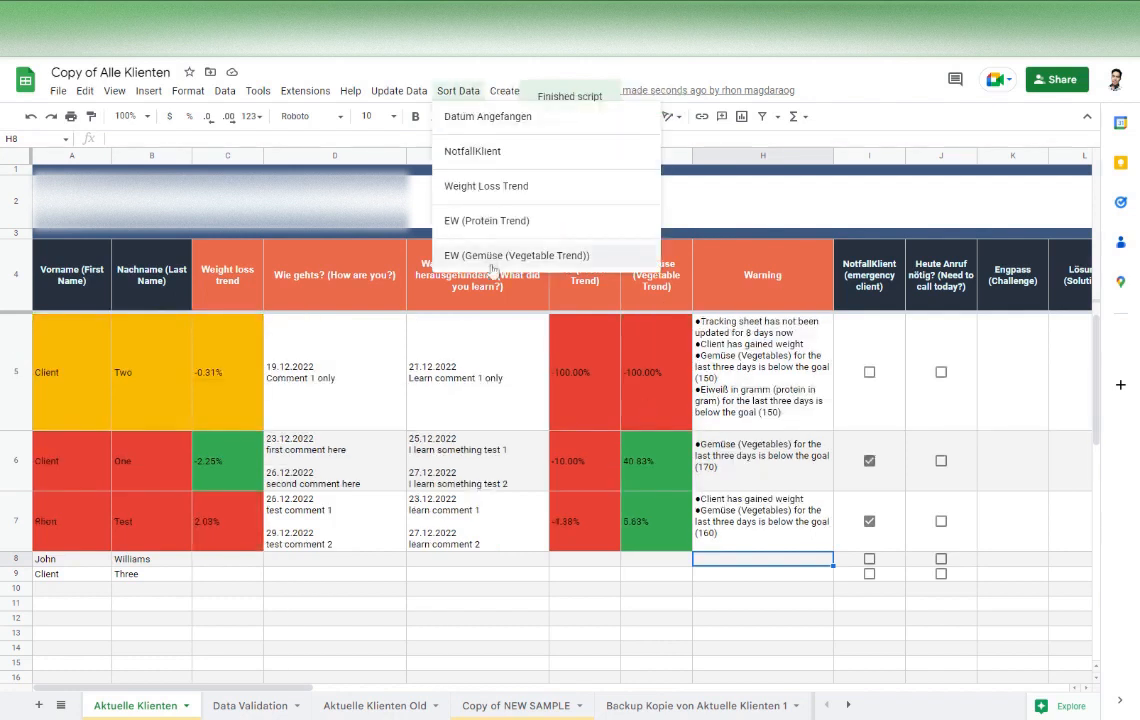
left_click(444, 246)
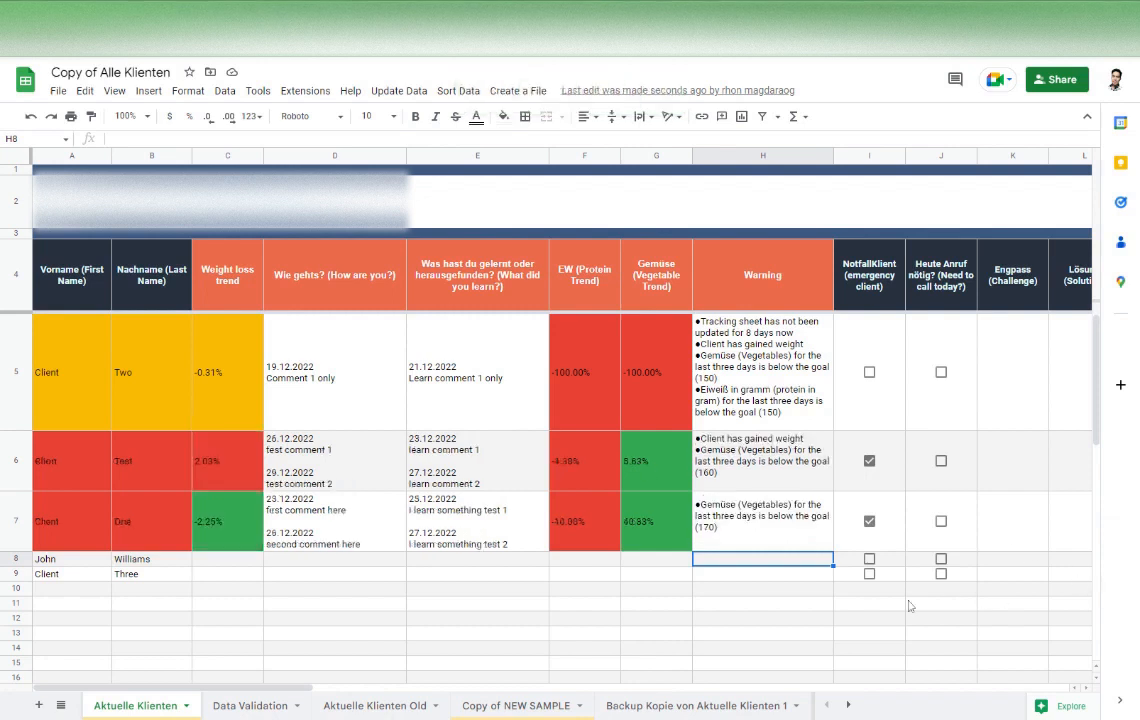
Look through the dropdown choices of the Vimeo-Video and Headcoach columns in row 5
left_click_drag(289, 693, 779, 678)
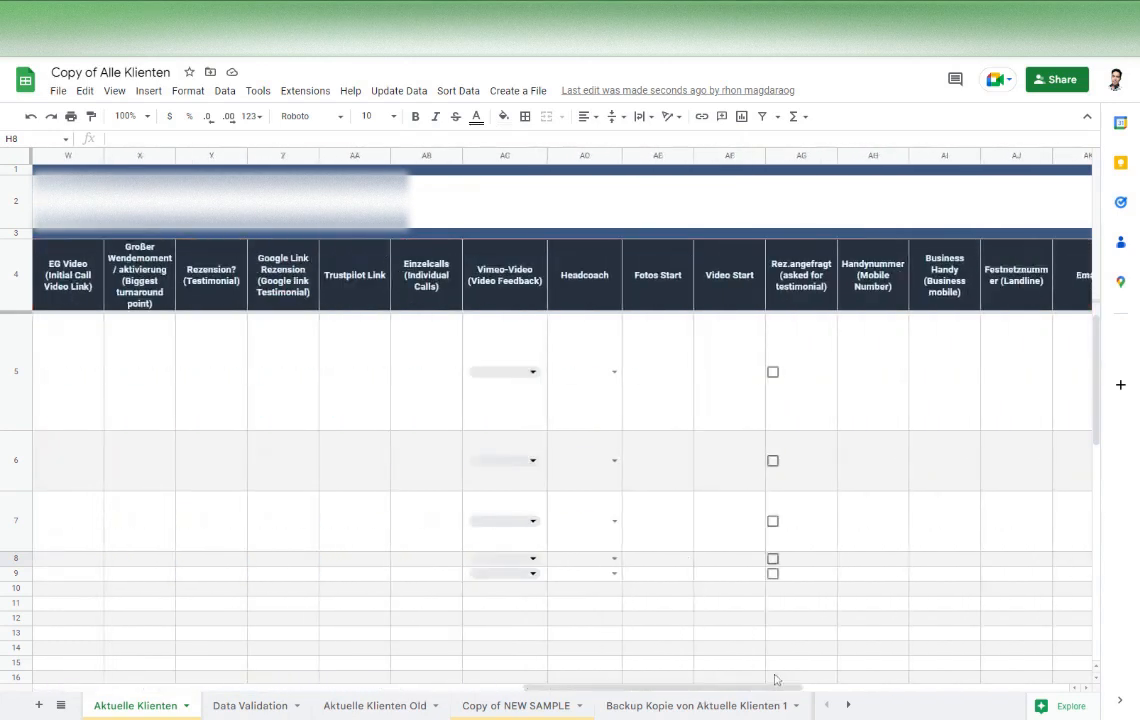
left_click(532, 375)
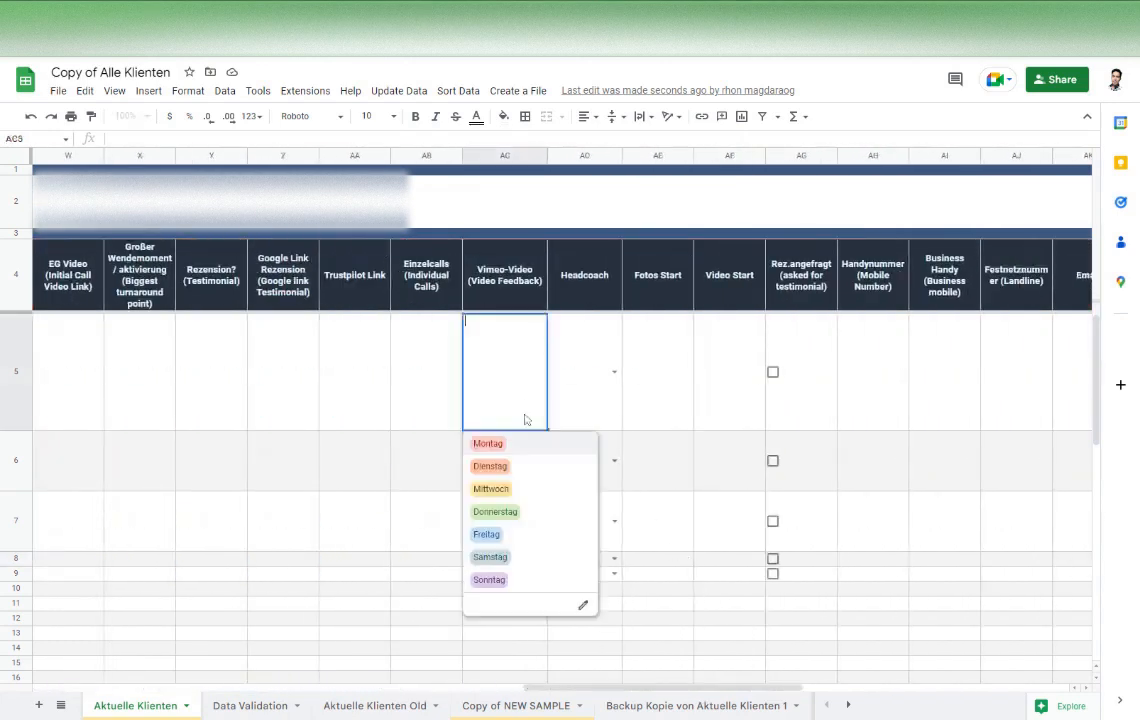
left_click(614, 374)
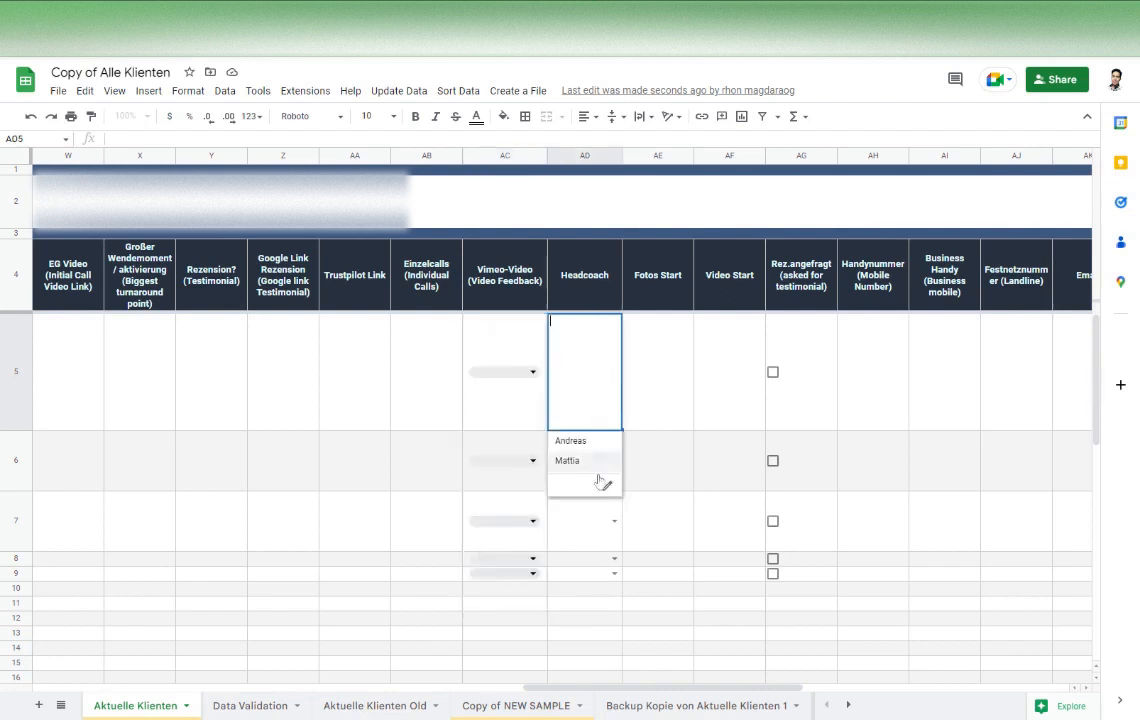
Add a third coach's first name in cell B4 of the Data Validation sheet and check the Headcoach dropdown in cell AD5 of Aktuelle Klienten
left_click(246, 710)
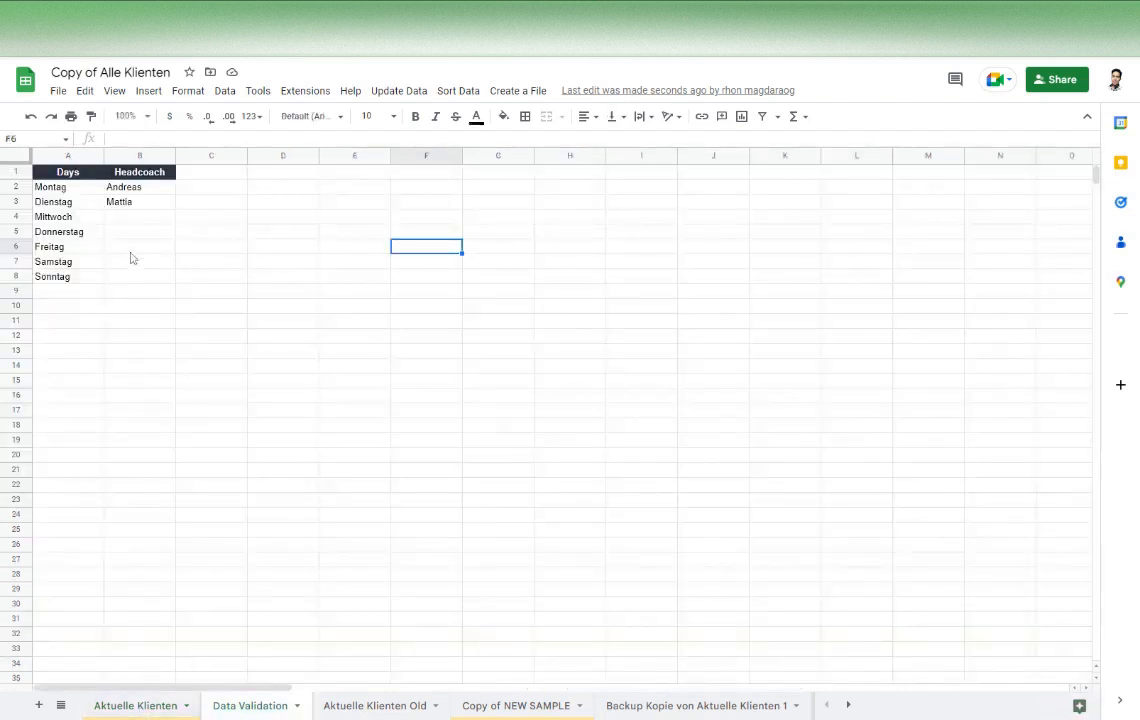
left_click(141, 217)
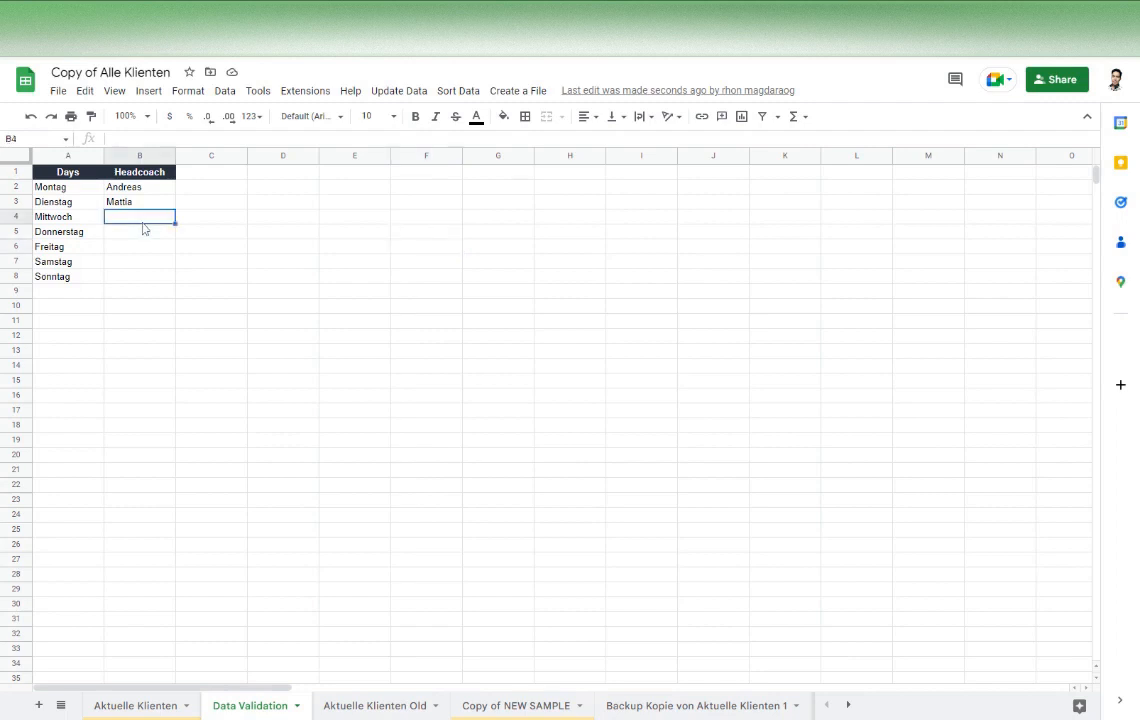
type("Mike")
left_click(490, 410)
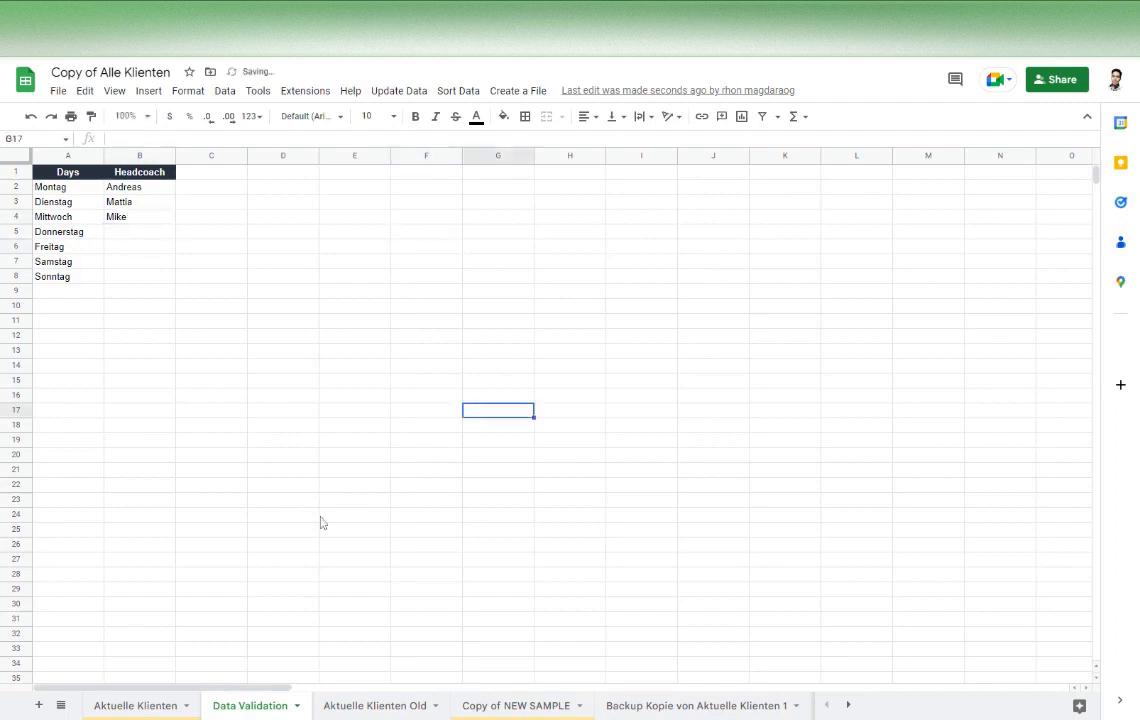
left_click(135, 705)
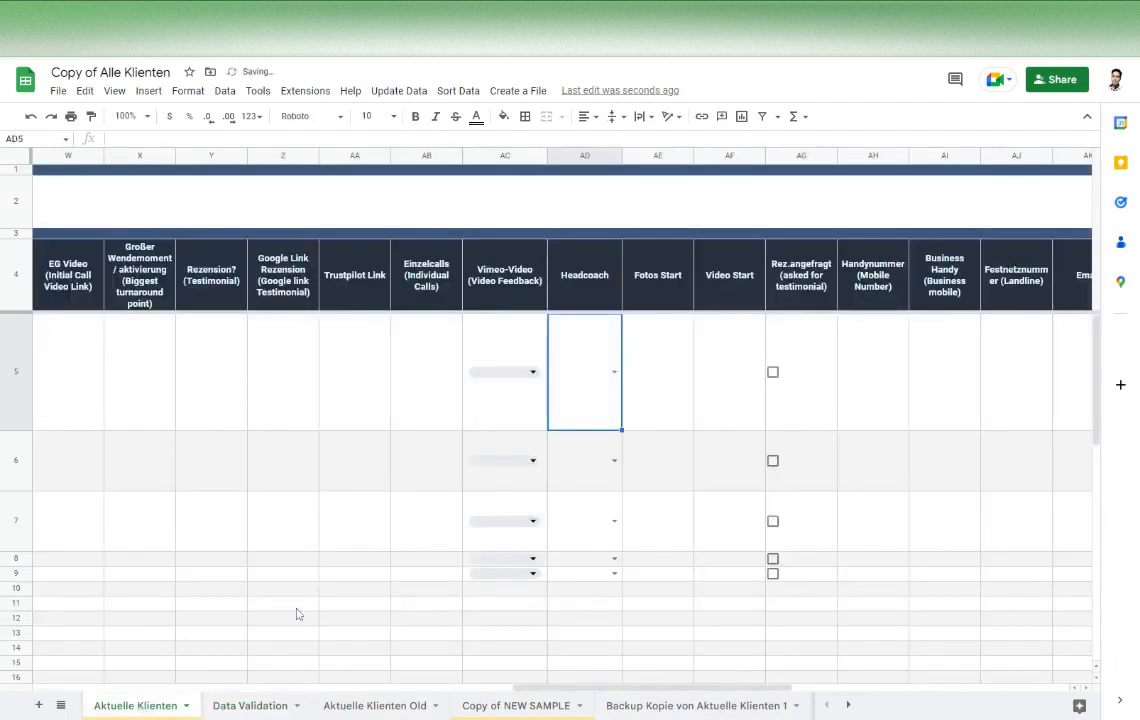
left_click(614, 372)
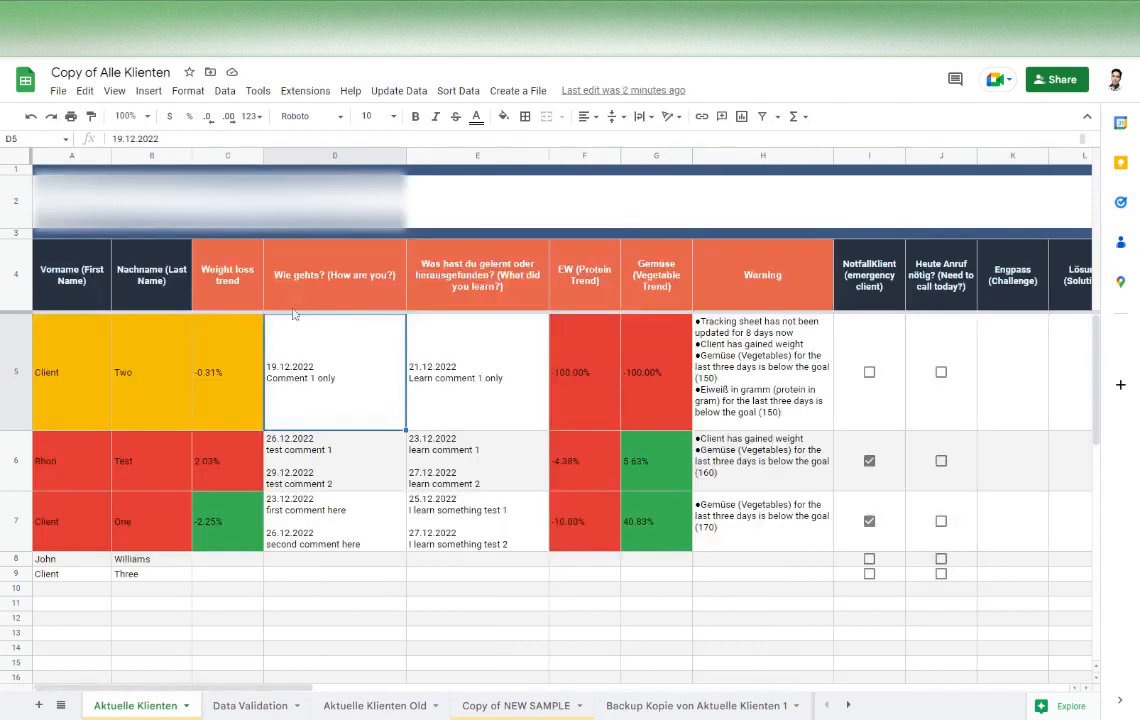
Examine the dated client comments in the "Wie gehts?" and "Was hast du gelernt oder herausgefunden?" columns
left_click(321, 155)
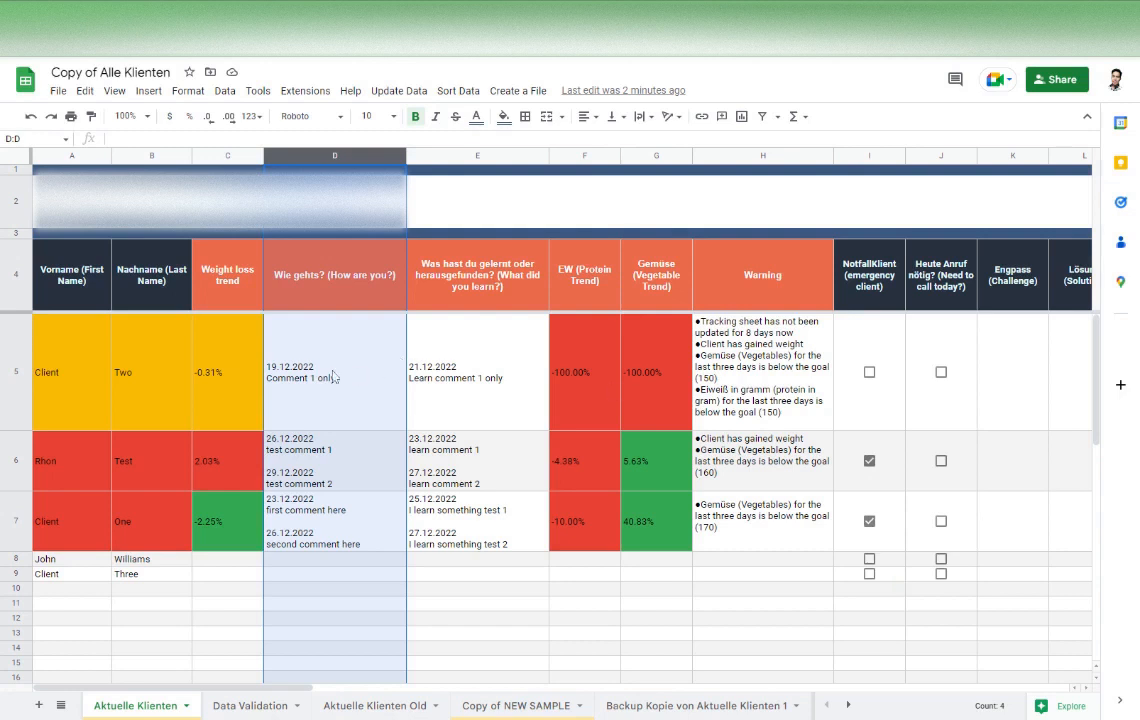
left_click(478, 155)
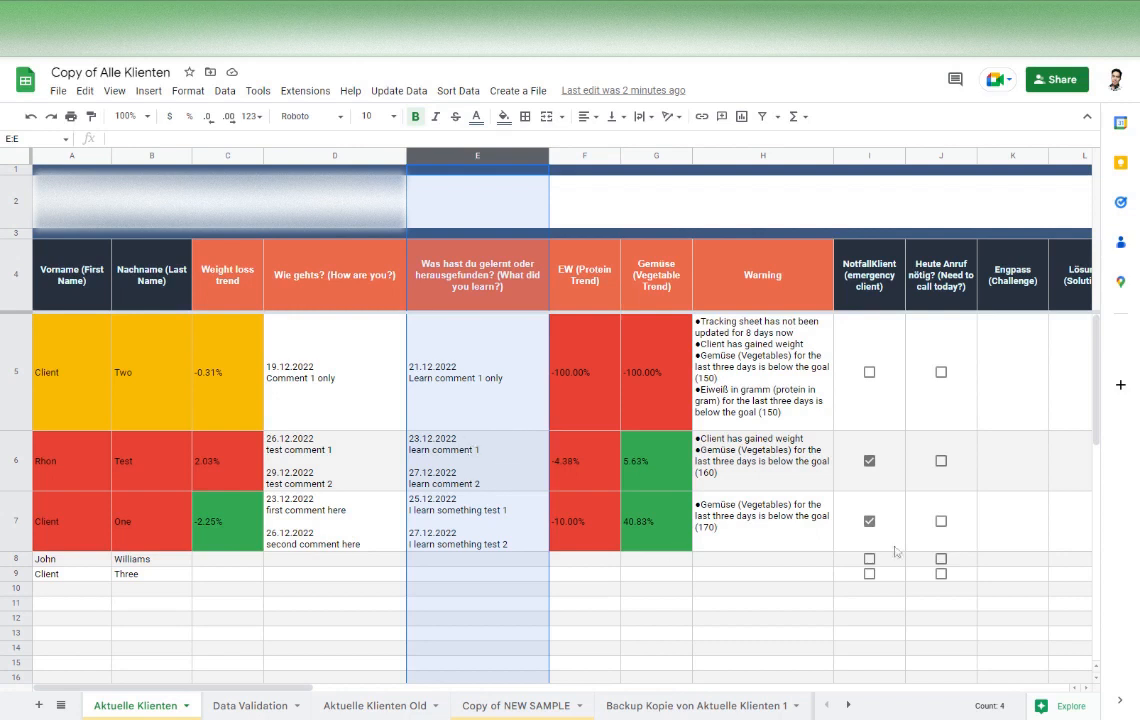
left_click(762, 603)
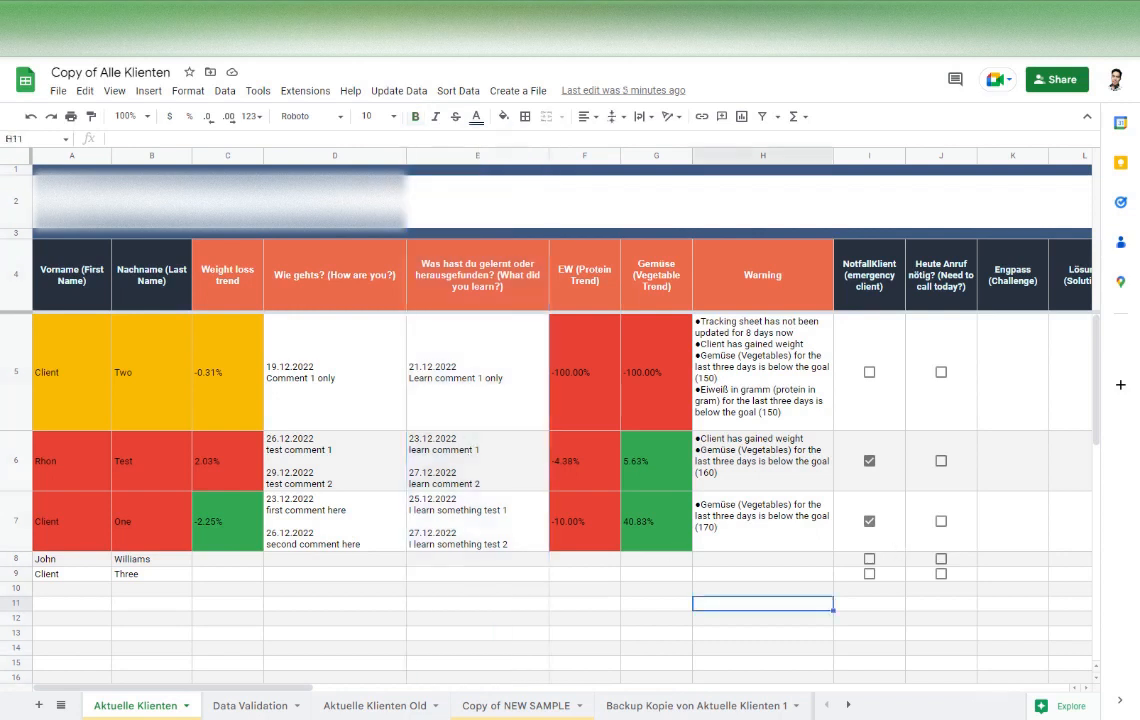